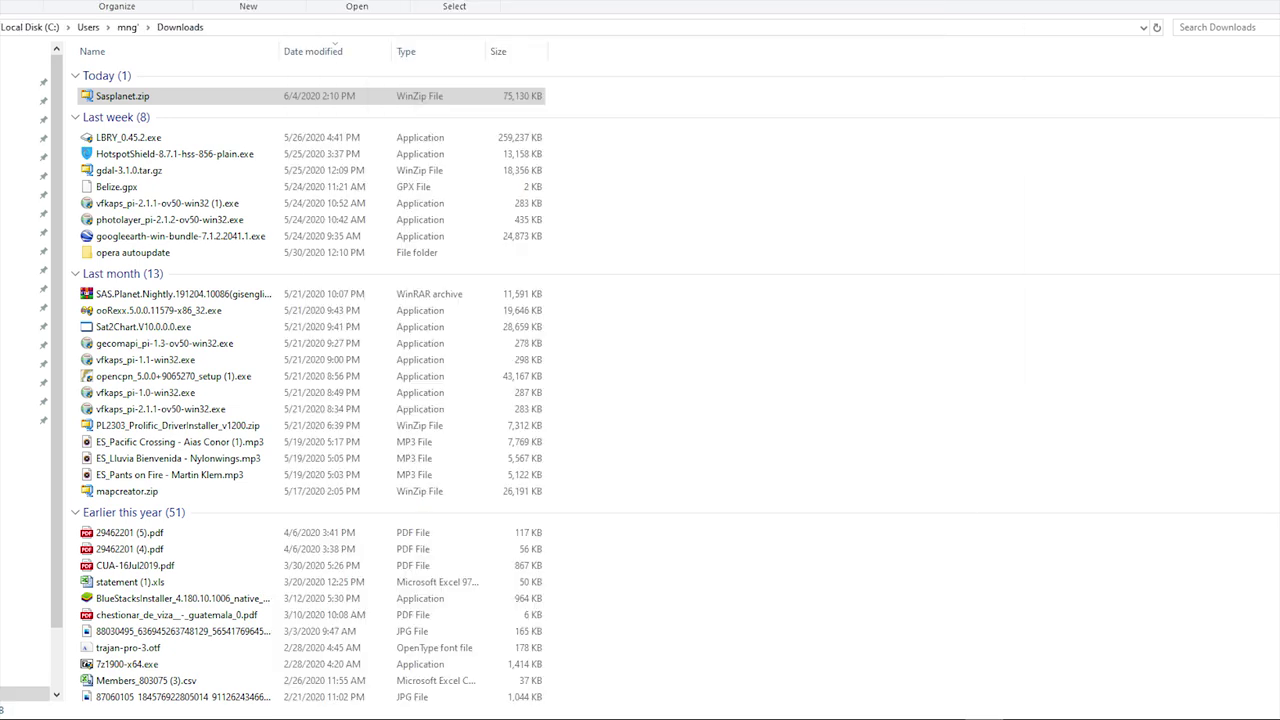
# - Extract Sasplanet.zip from the Downloads folder to the root of the C: drive
pyautogui.rightClick(117, 100)
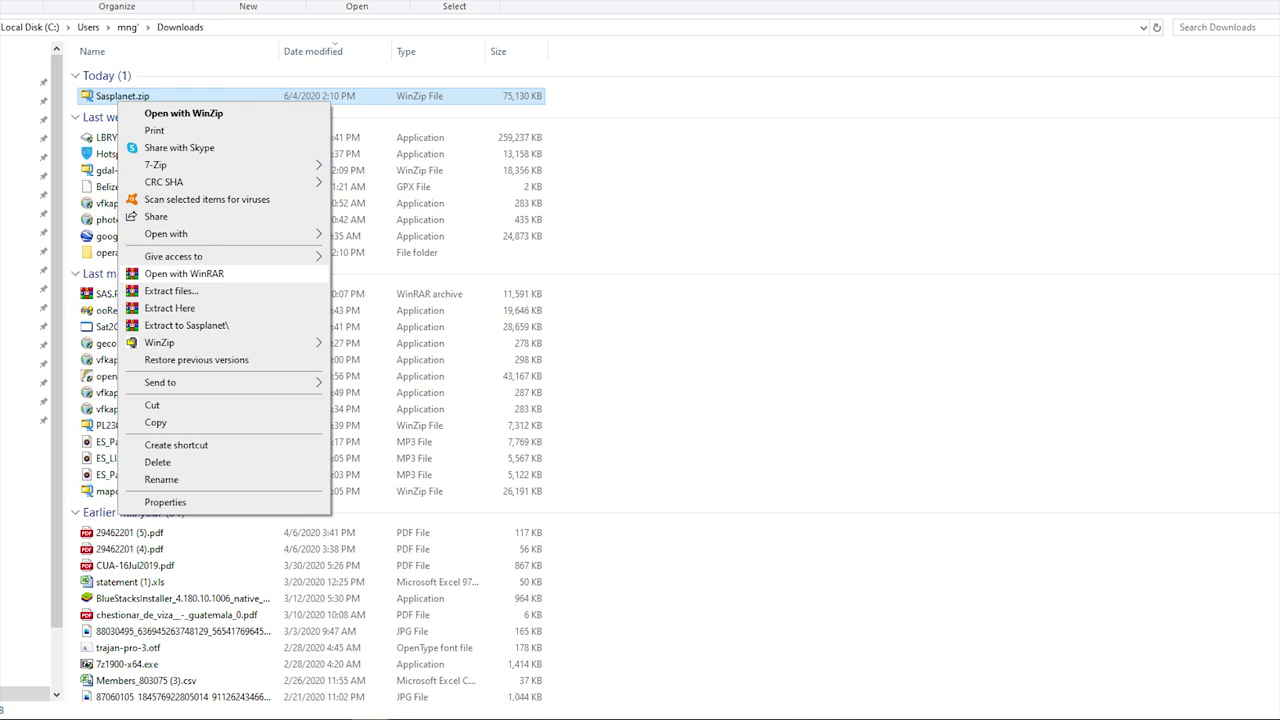
pyautogui.click(172, 291)
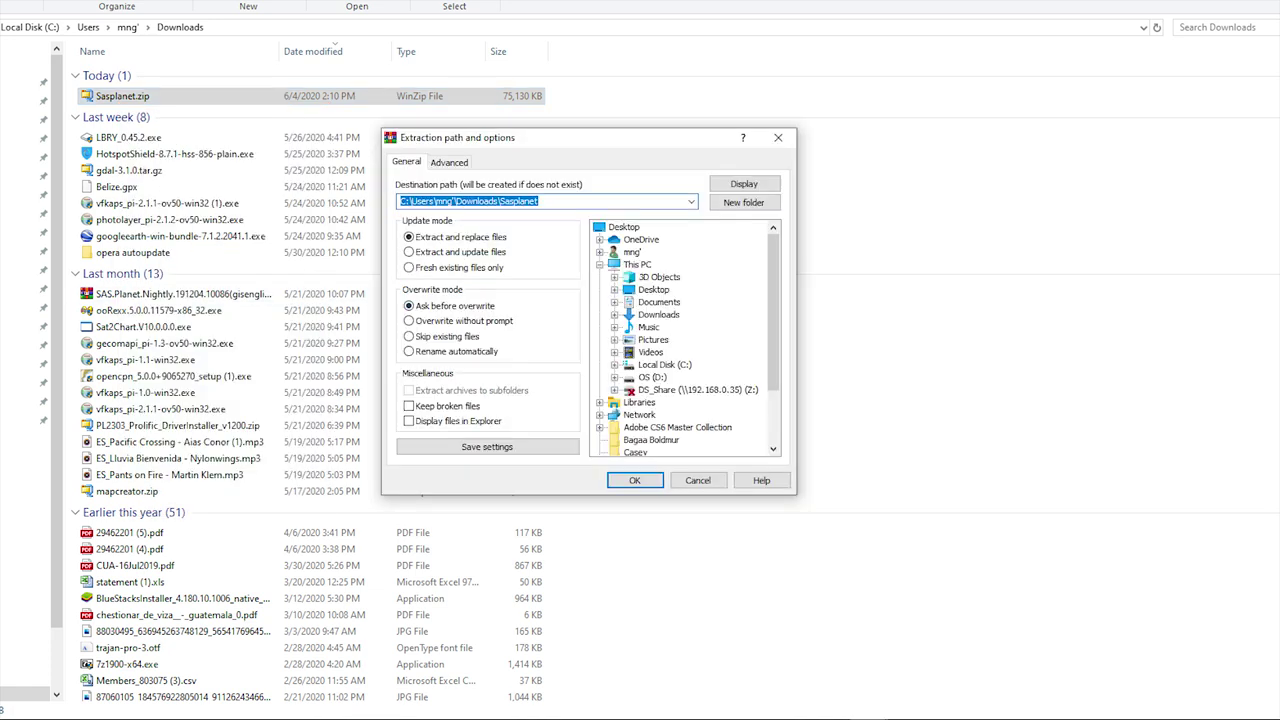
pyautogui.click(664, 364)
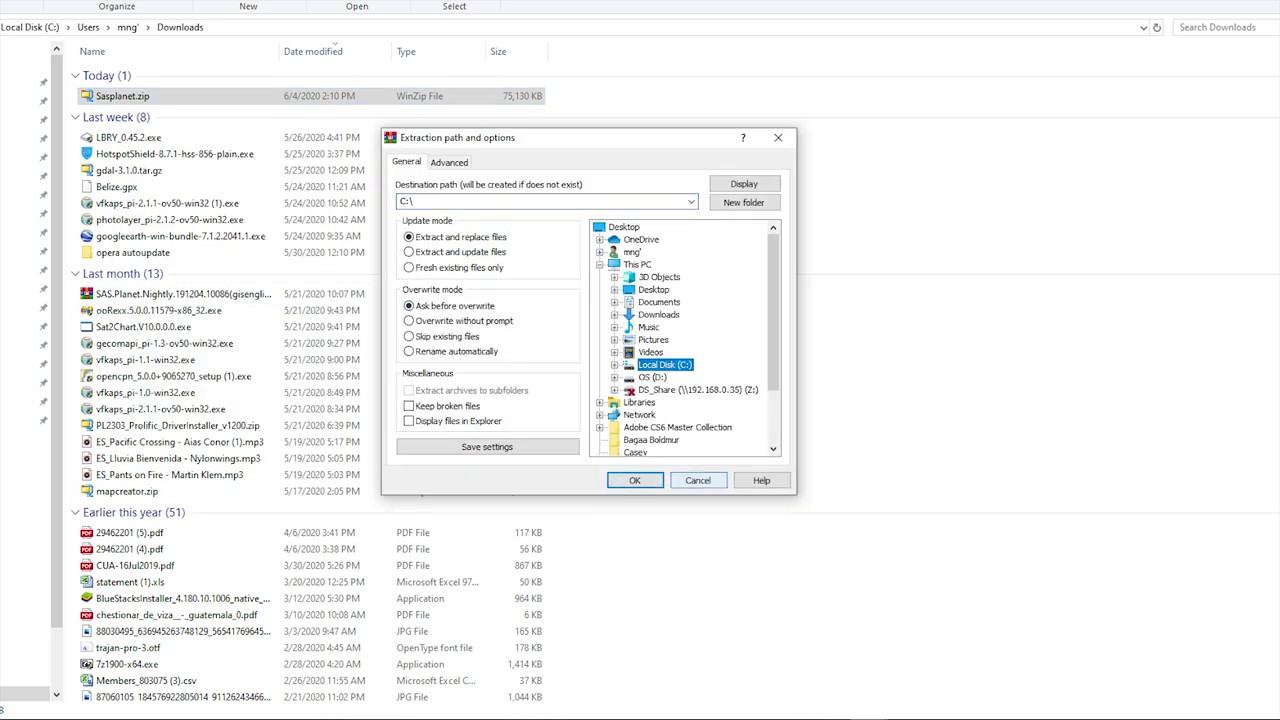
pyautogui.click(634, 480)
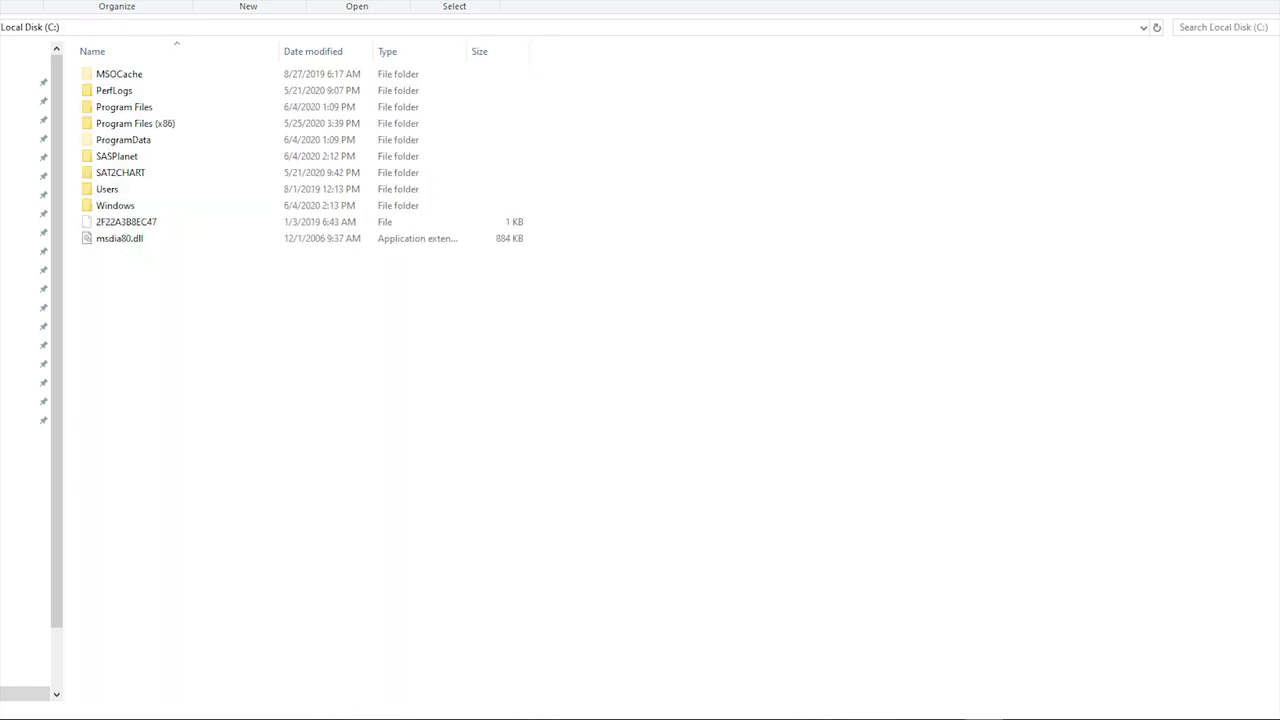
# - Open the extracted SASPlanet folder on the C: drive and create a desktop shortcut for SASPlanet.exe
pyautogui.rightClick(113, 157)
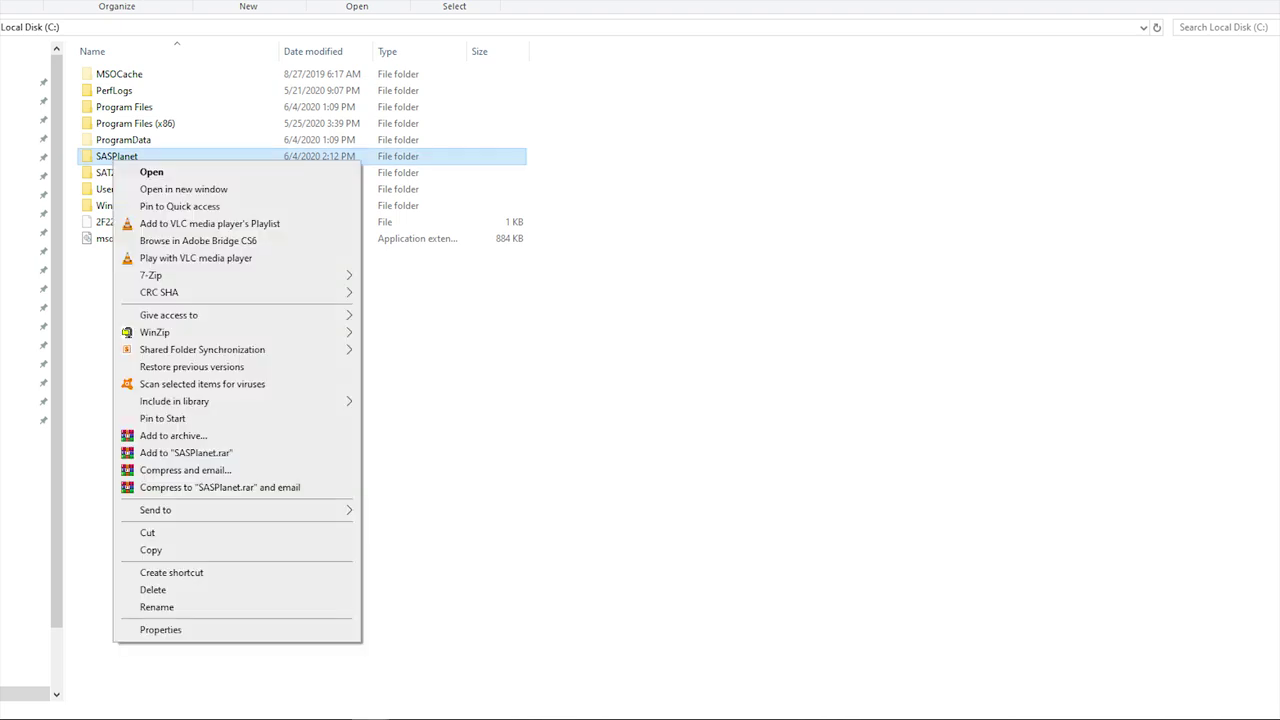
pyautogui.click(152, 172)
pyautogui.scroll(-5, 200, 347)
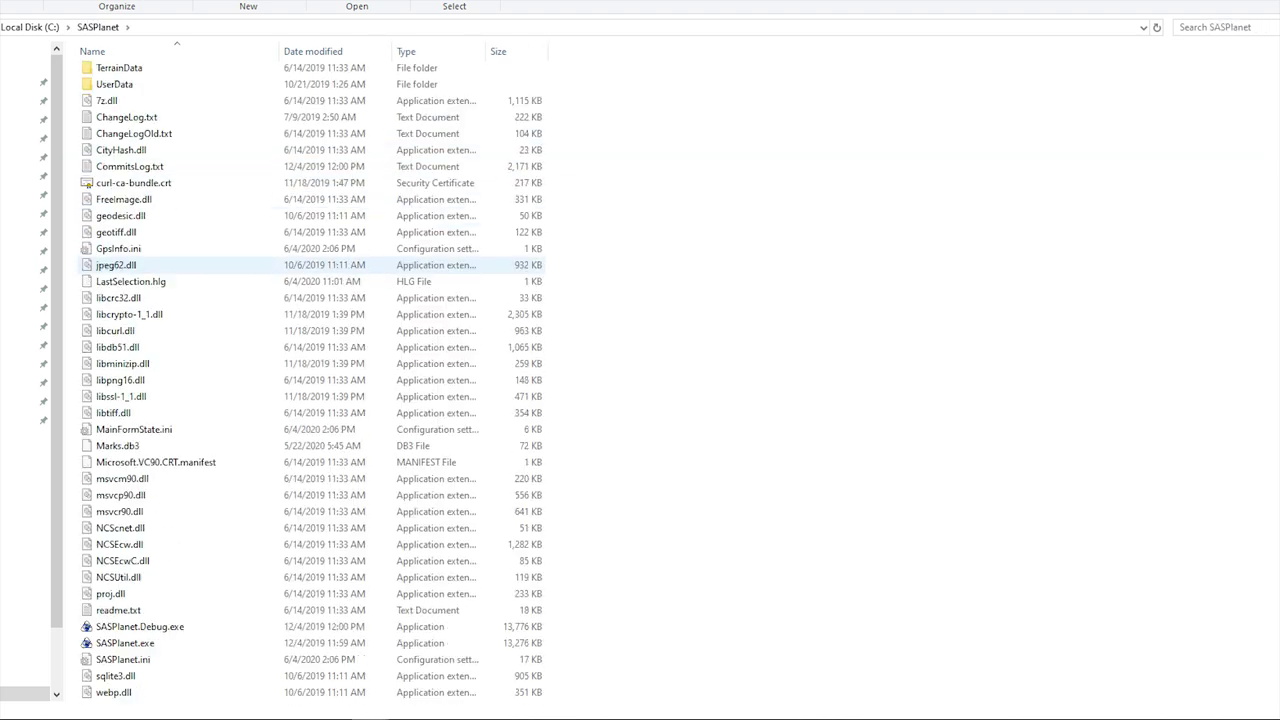
pyautogui.rightClick(143, 610)
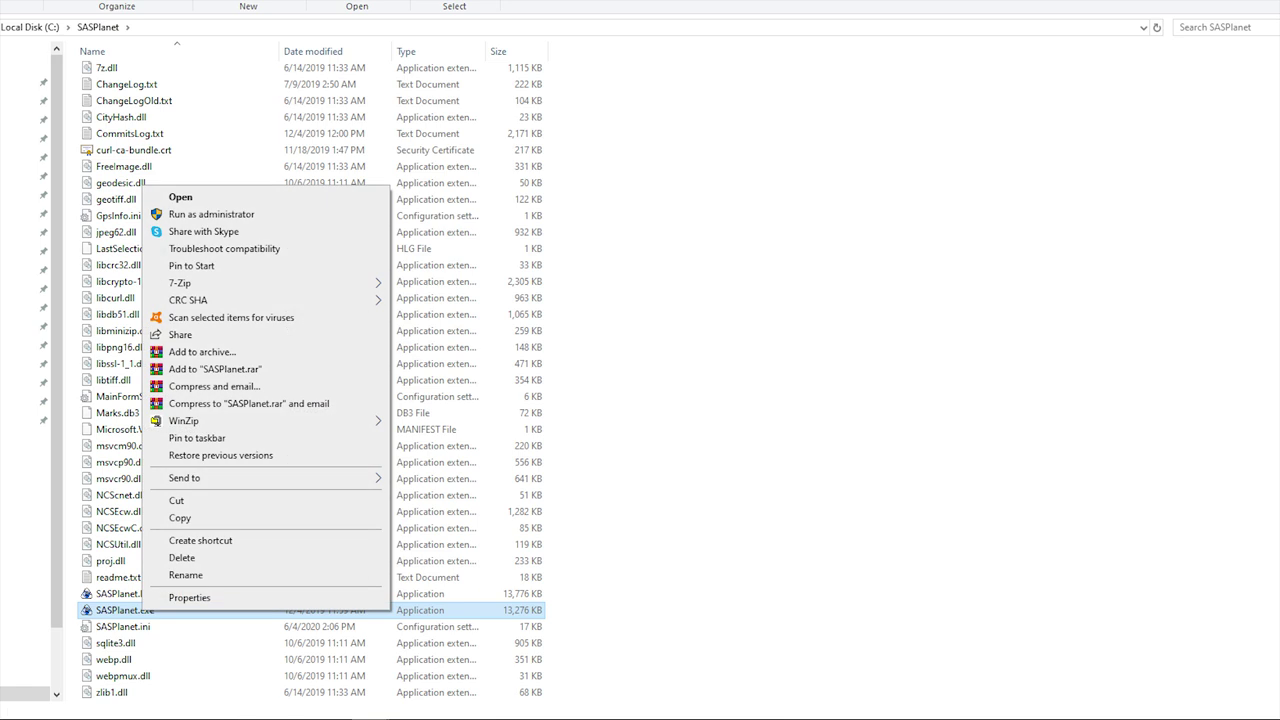
pyautogui.moveTo(200, 478)
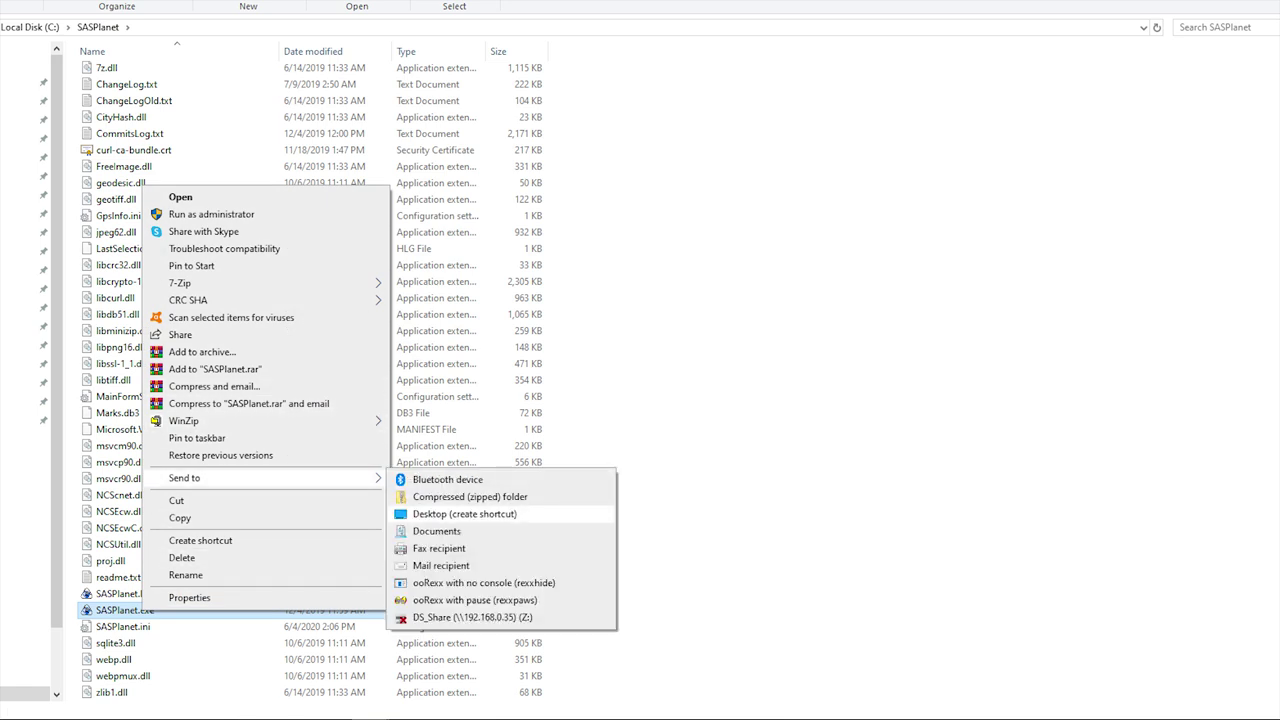
pyautogui.click(464, 513)
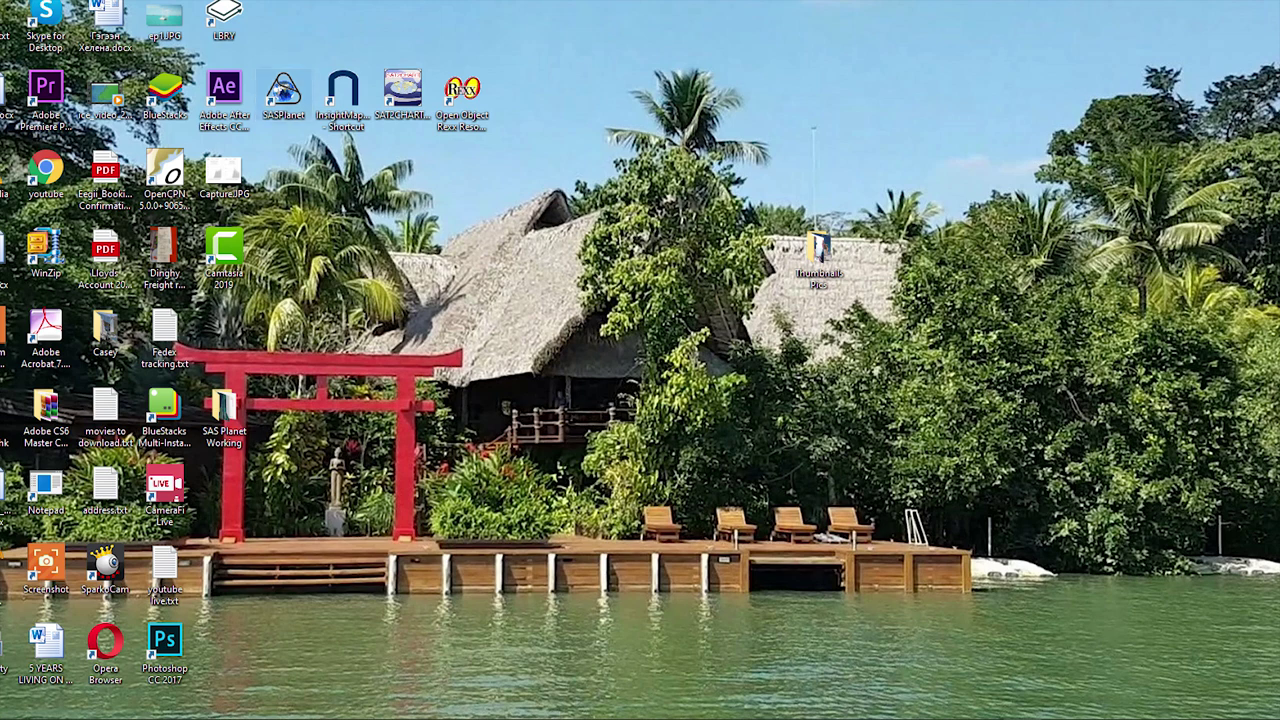
# - Launch SAS.Planet from its desktop shortcut and change the base map to Satellite (Google maps)
pyautogui.doubleClick(283, 95)
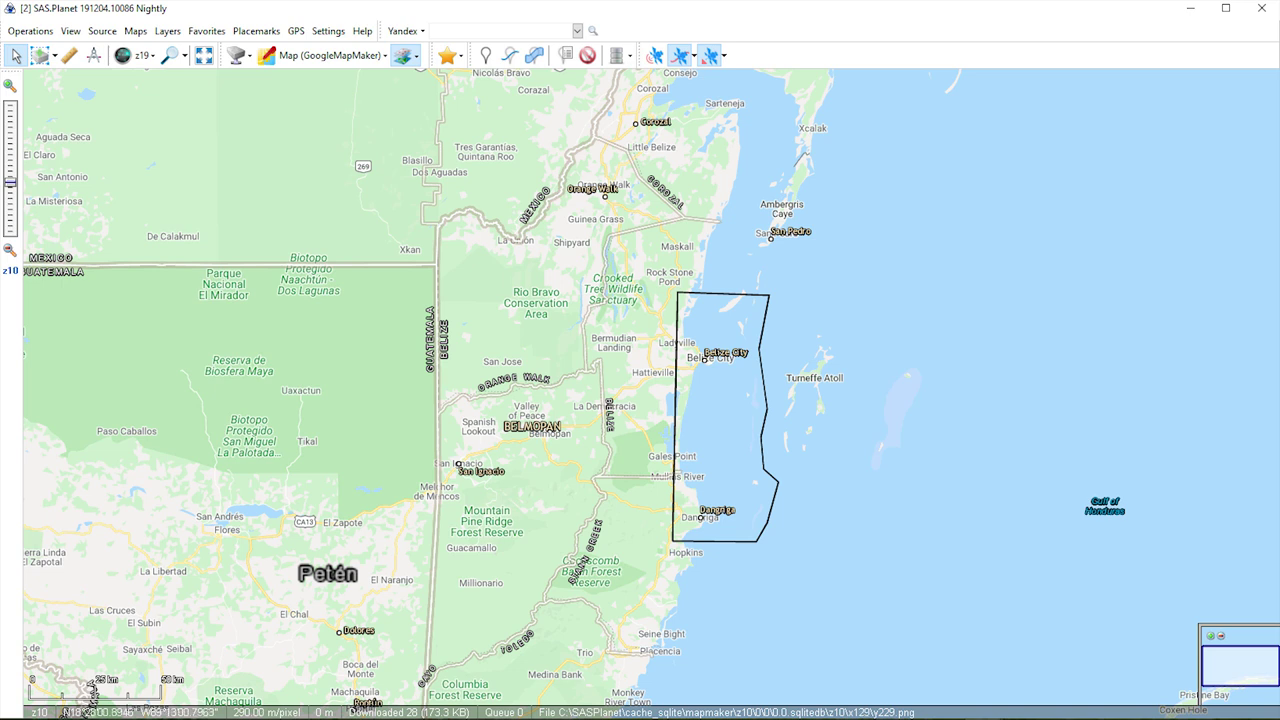
pyautogui.click(330, 55)
pyautogui.moveTo(300, 78)
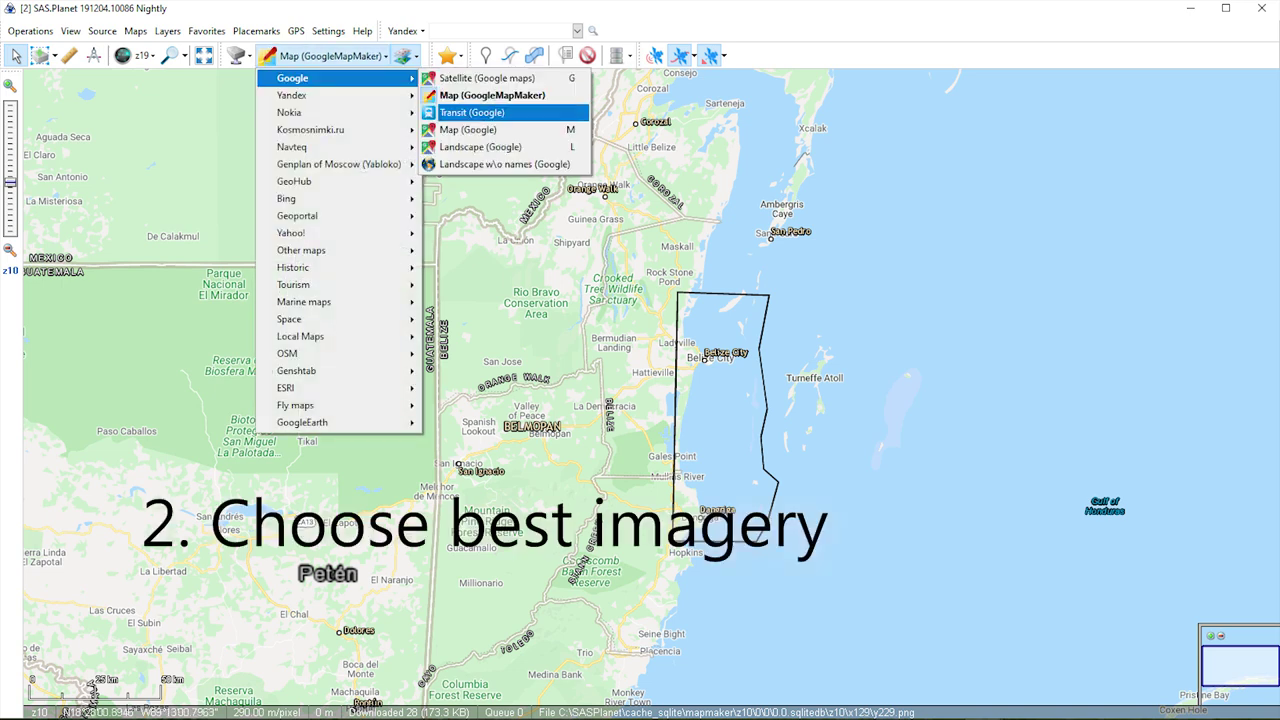
pyautogui.click(487, 78)
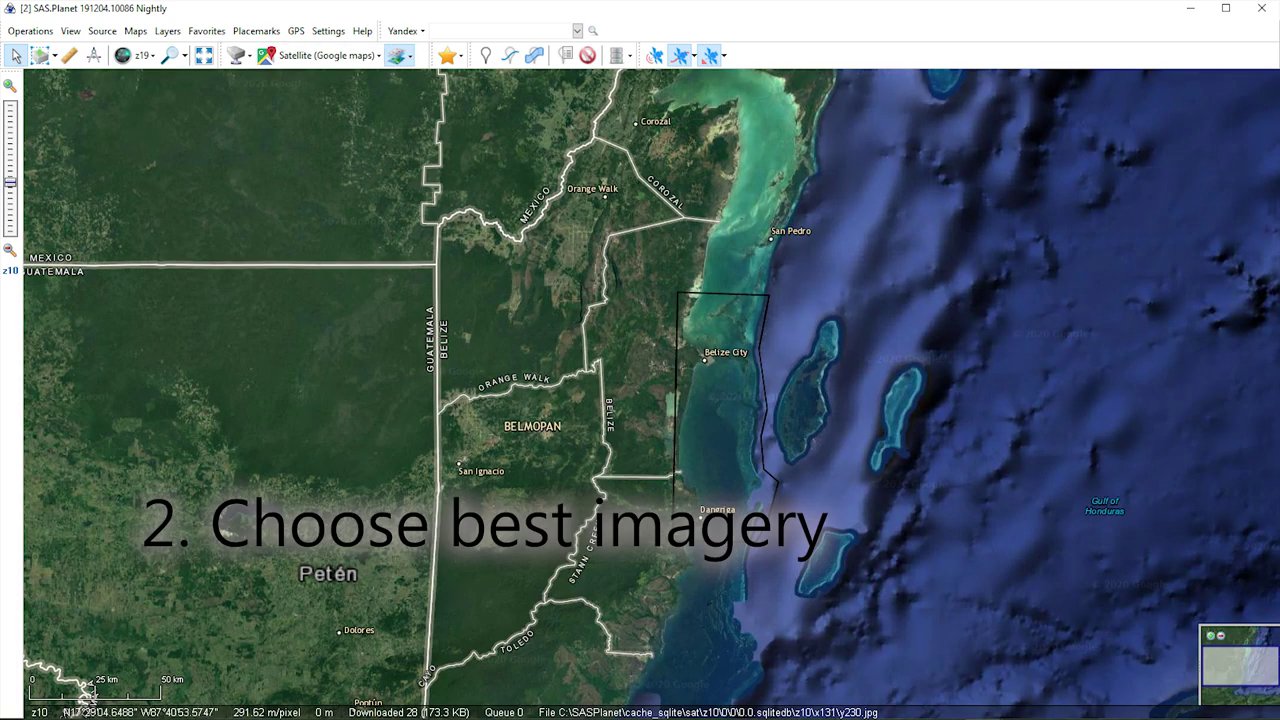
# - Switch the base map to Bing Maps - satellite to compare its imagery of the Belize coast
pyautogui.click(327, 55)
pyautogui.moveTo(330, 198)
pyautogui.click(481, 250)
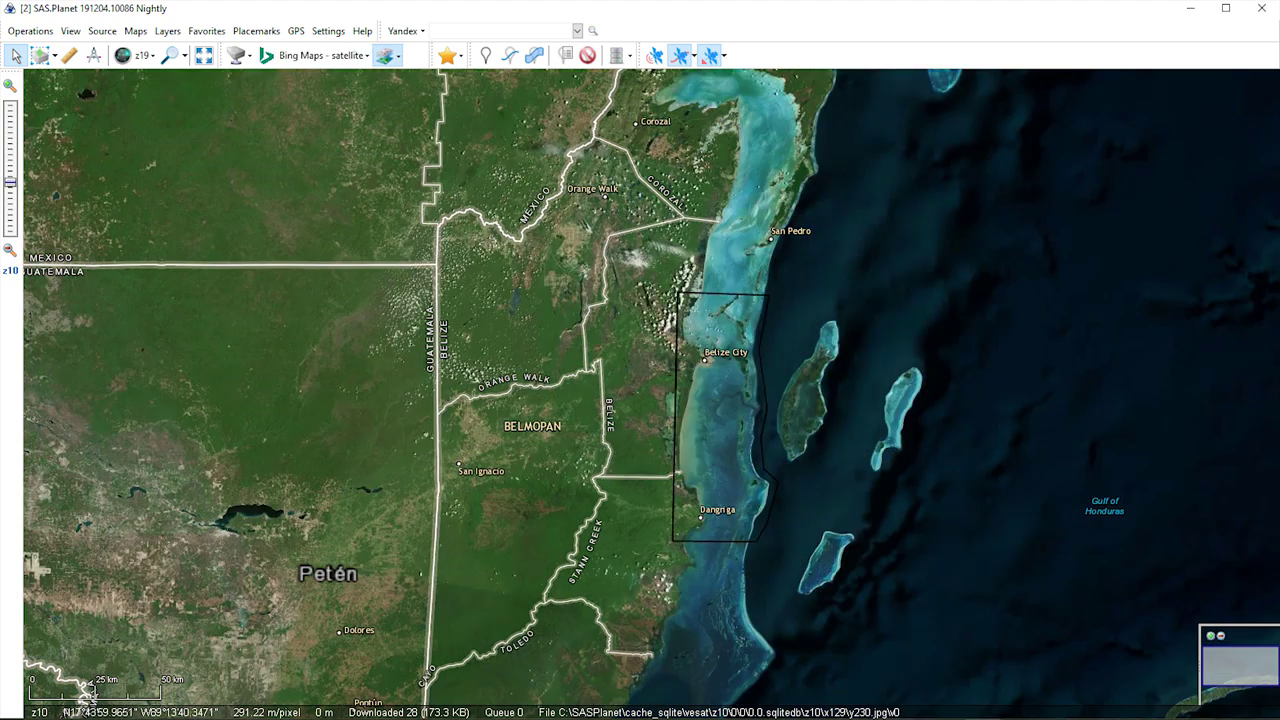
# - Switch the base map to the marine chart Navionics SonarChart and examine the reefs and cays
pyautogui.click(366, 56)
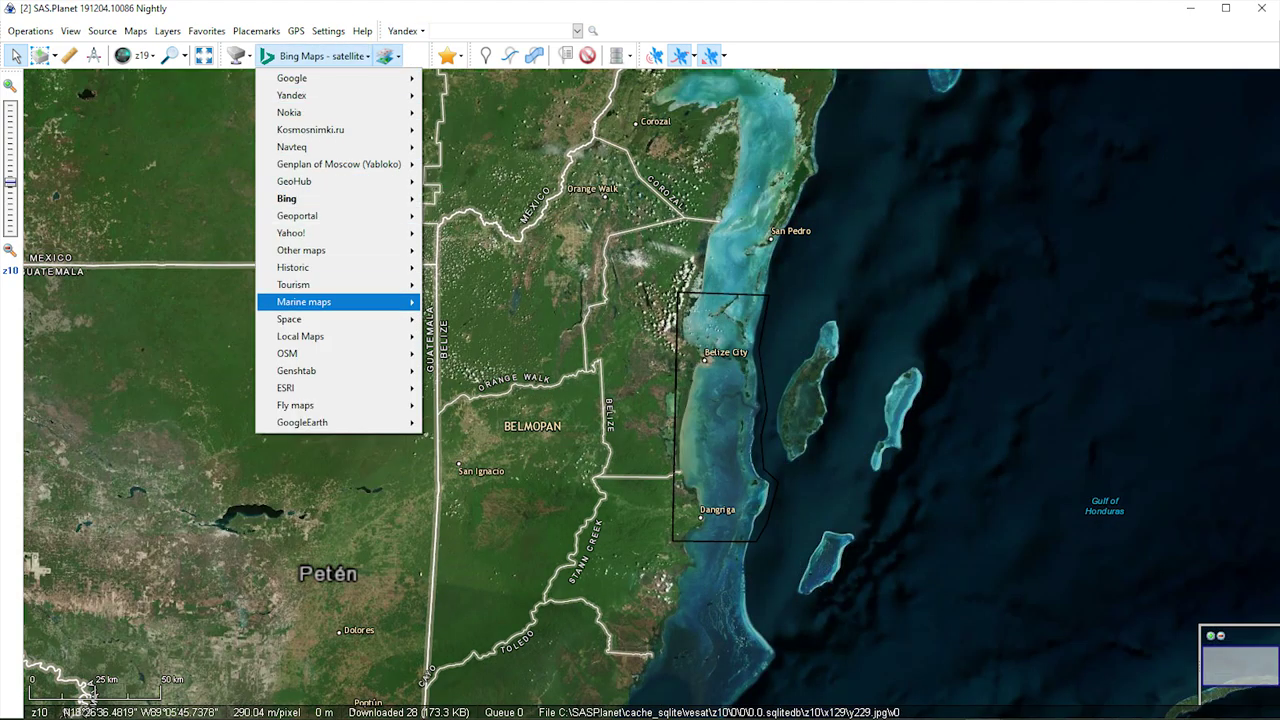
pyautogui.moveTo(304, 301)
pyautogui.click(490, 353)
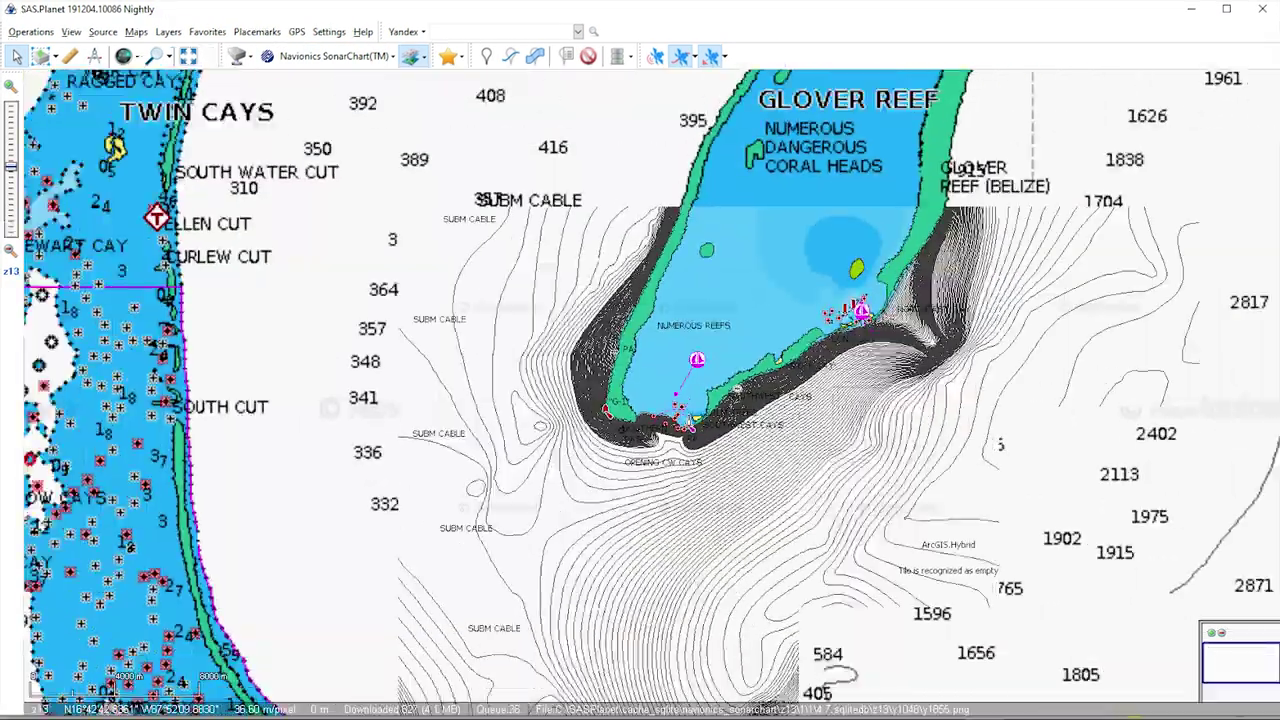
pyautogui.scroll(-3, 640, 390)
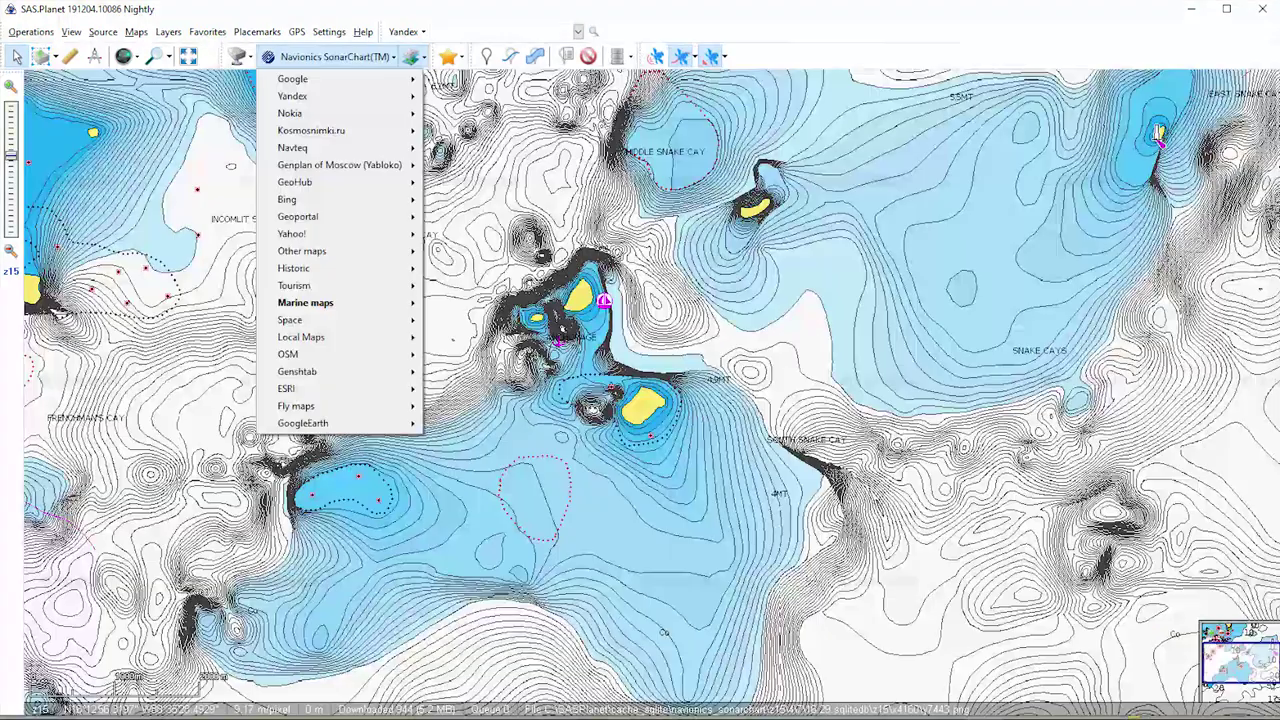
# - Display the Snake Cays area in Satellite (Google maps) to judge the imagery quality there
pyautogui.moveTo(300, 79)
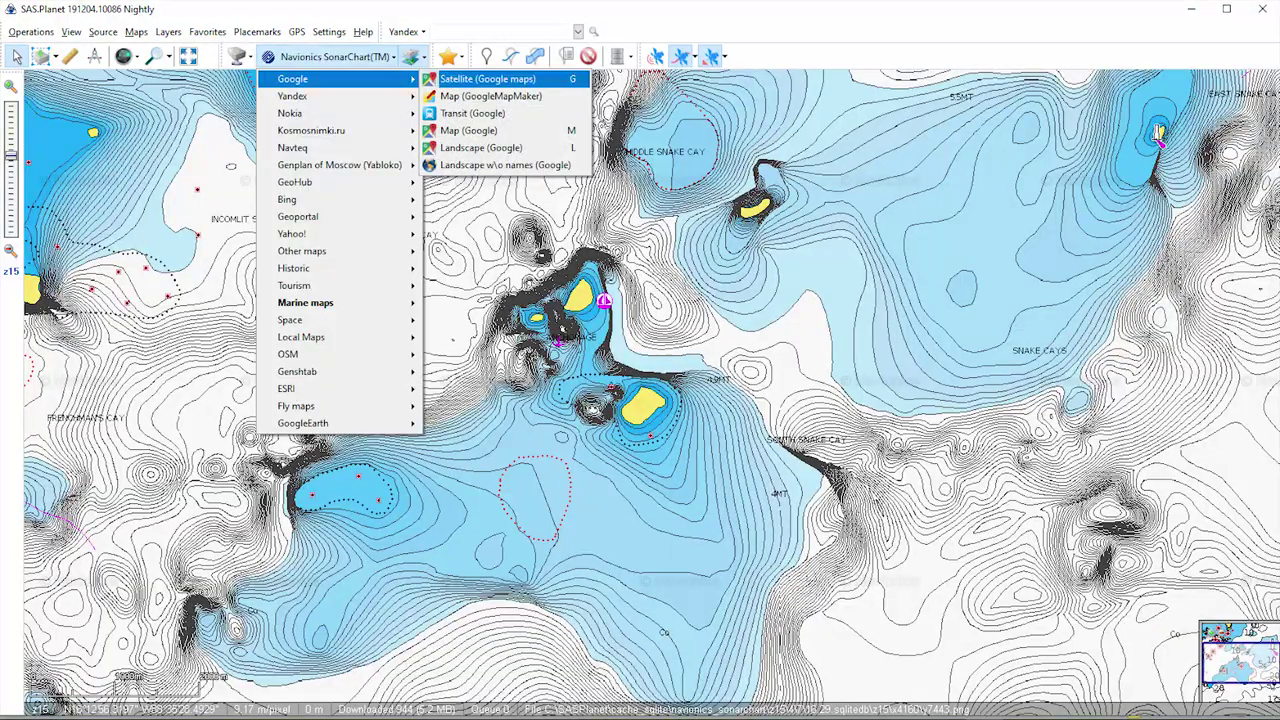
pyautogui.click(488, 79)
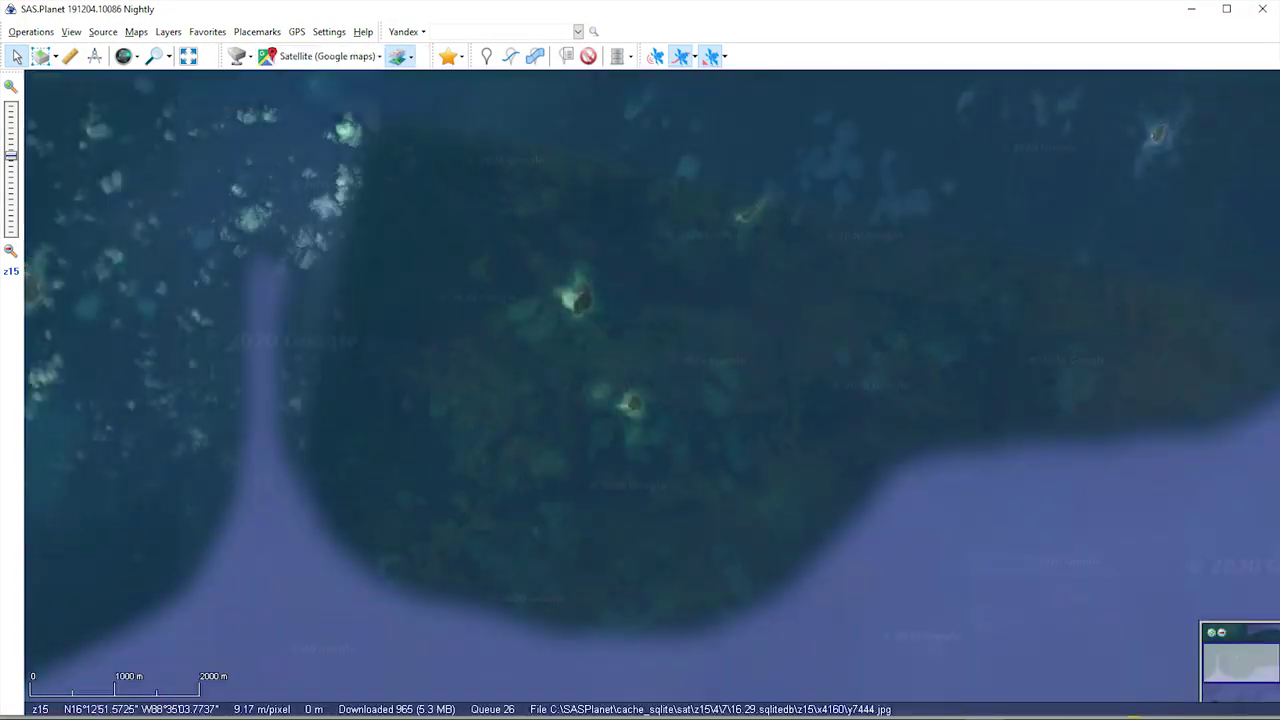
pyautogui.scroll(2, 550, 290)
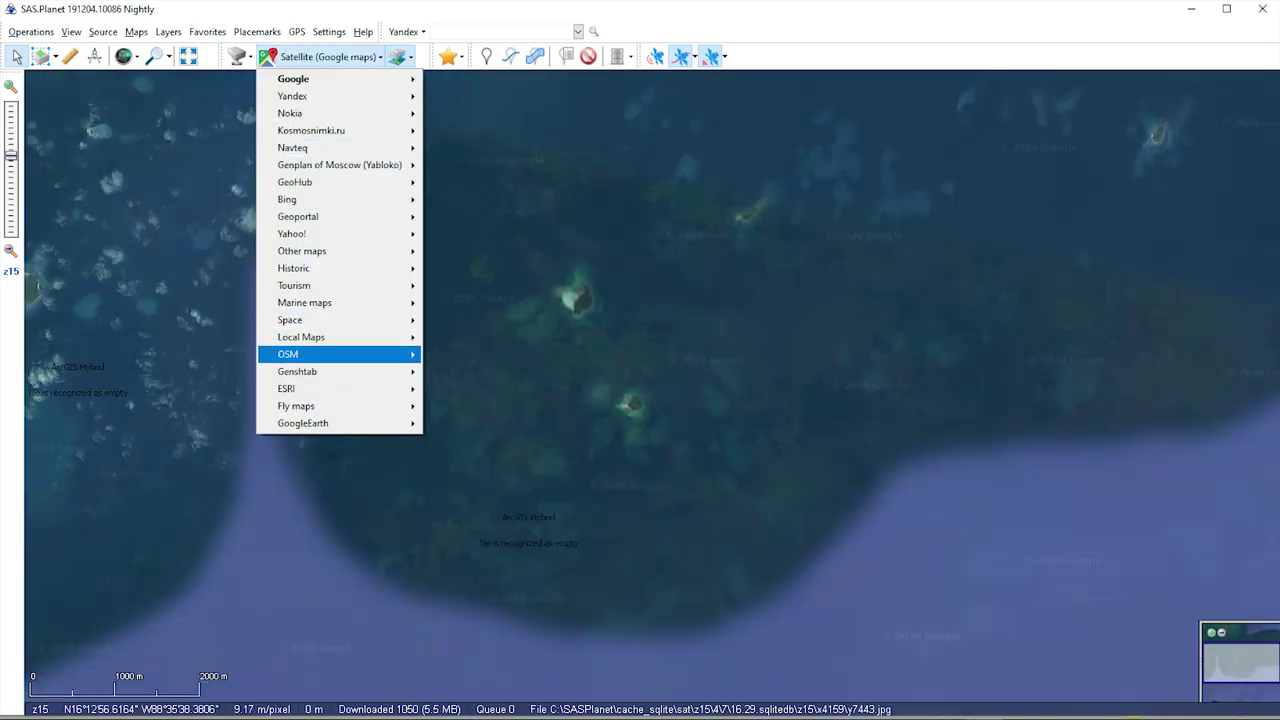
# - Switch the base map to ESRI's ArcGIS.Imagery and inspect its coverage around the same cays
pyautogui.moveTo(300, 388)
pyautogui.click(472, 457)
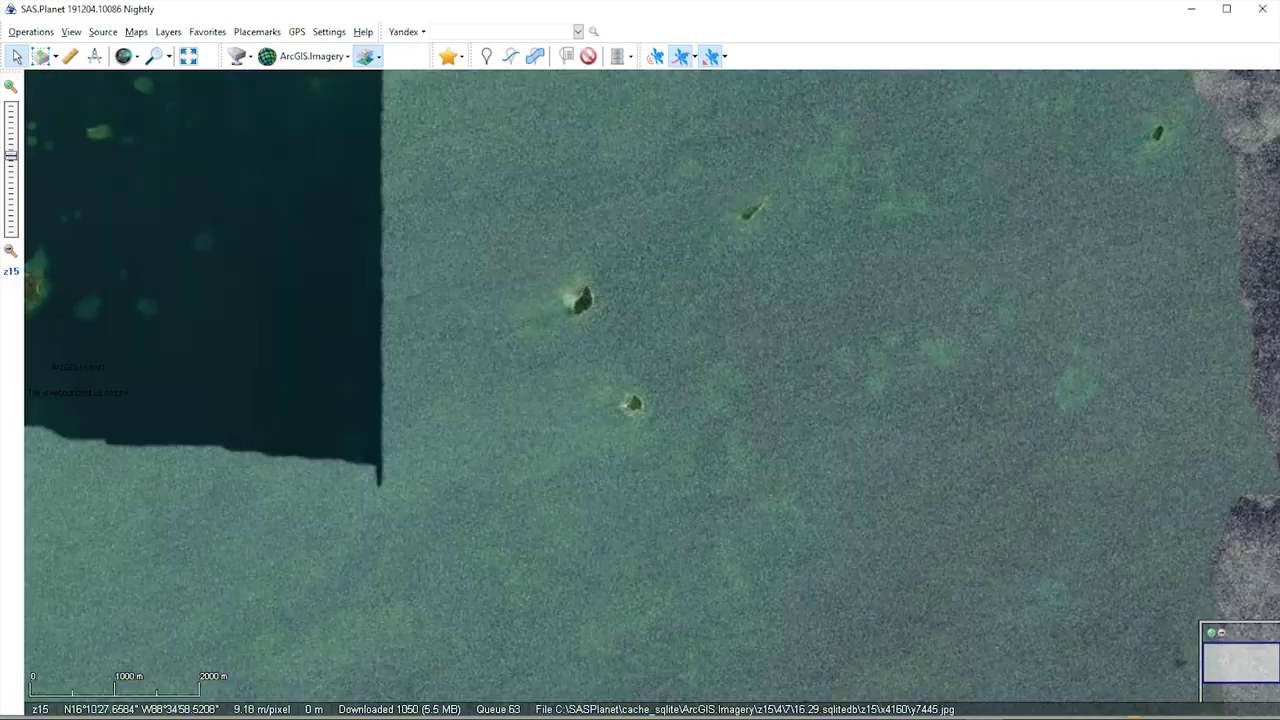
pyautogui.scroll(2, 580, 300)
pyautogui.scroll(-3, 580, 300)
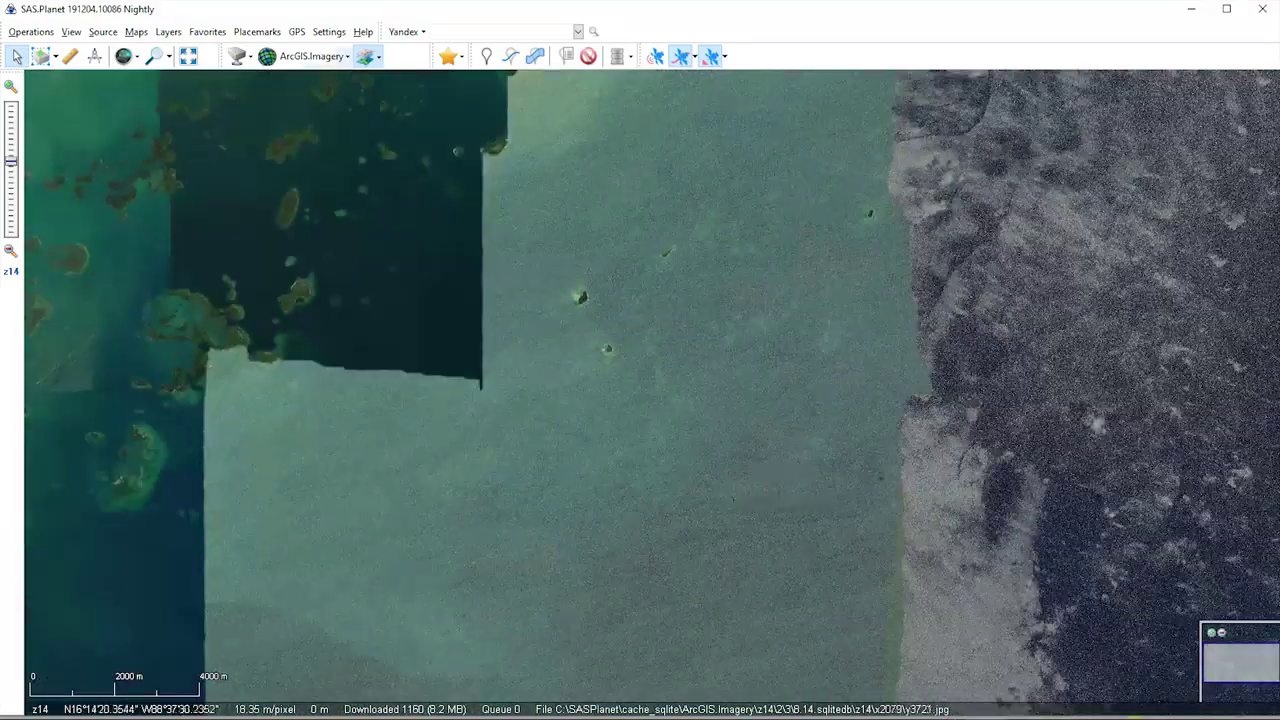
# - Set the base map to Bing Maps - satellite as the imagery source for the cays
pyautogui.click(313, 56)
pyautogui.moveTo(340, 199)
pyautogui.click(455, 233)
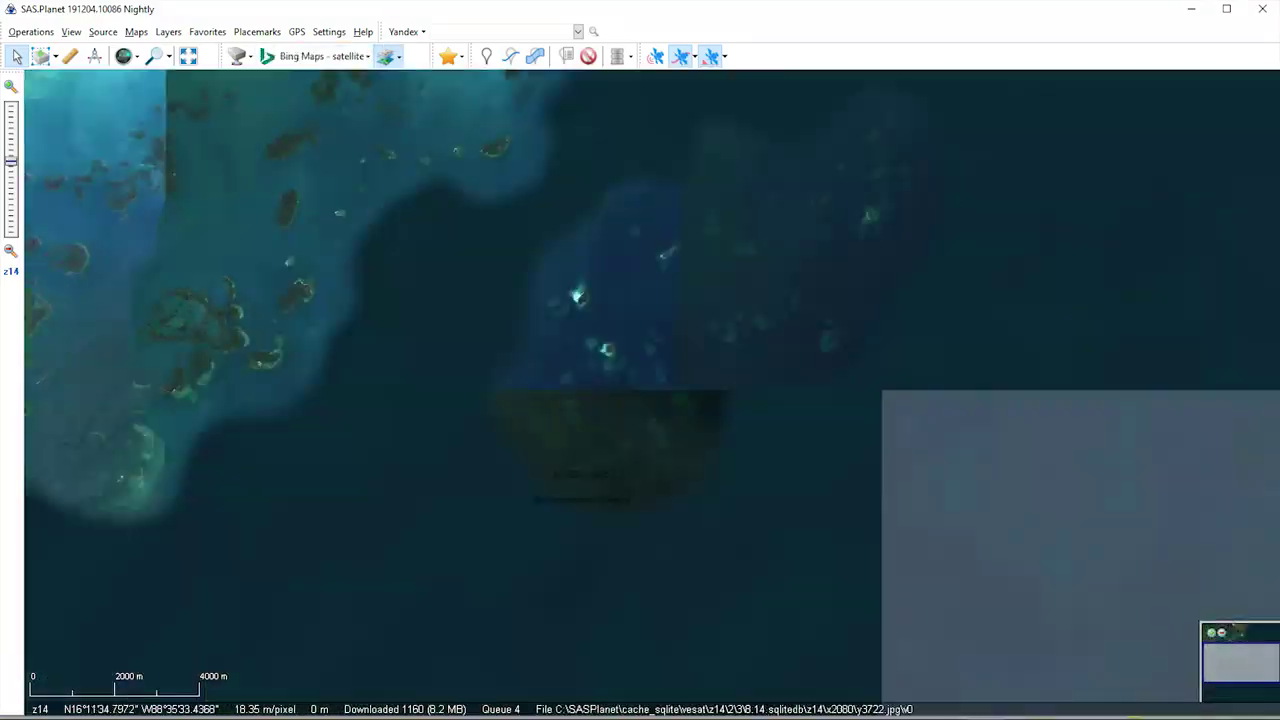
# - Examine the Bing imagery of the small sandy island at increasing zoom levels up to z20 to find its zoom limit
pyautogui.scroll(2, 588, 312)
pyautogui.moveTo(578, 328); pyautogui.dragTo(588, 364)
pyautogui.scroll(1, 588, 364)
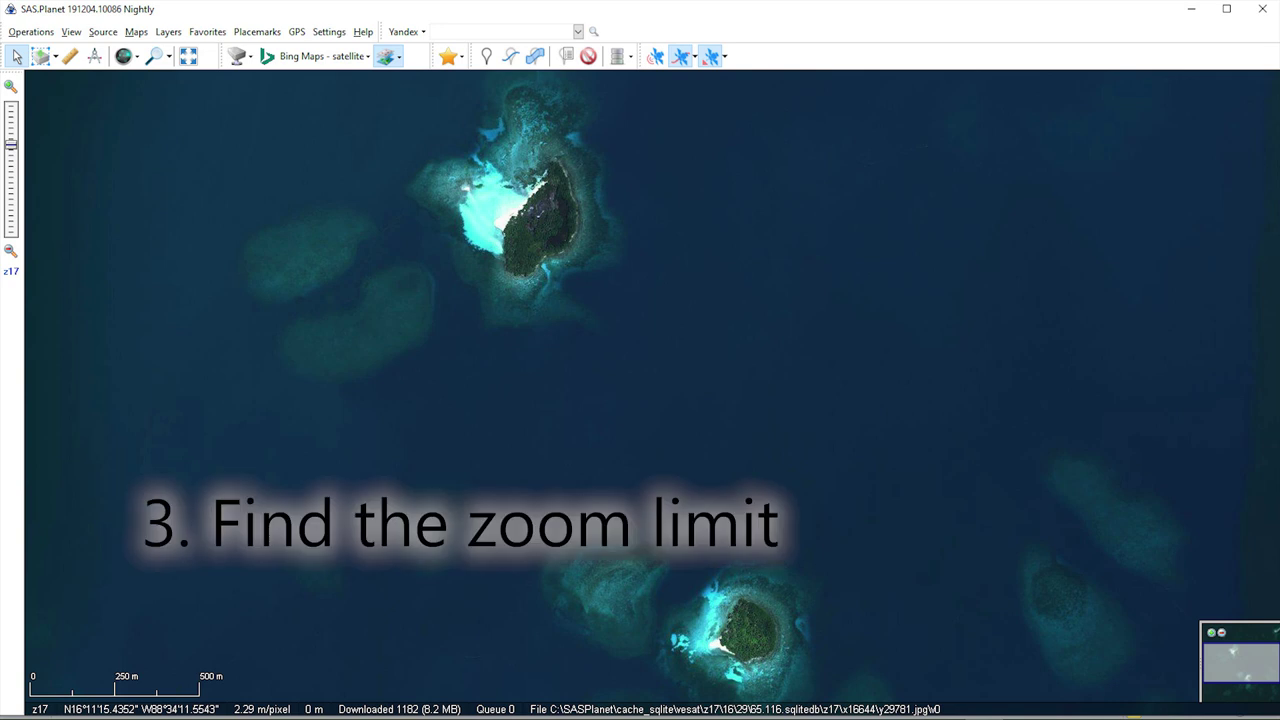
pyautogui.moveTo(525, 212); pyautogui.dragTo(633, 360)
pyautogui.scroll(1, 633, 360)
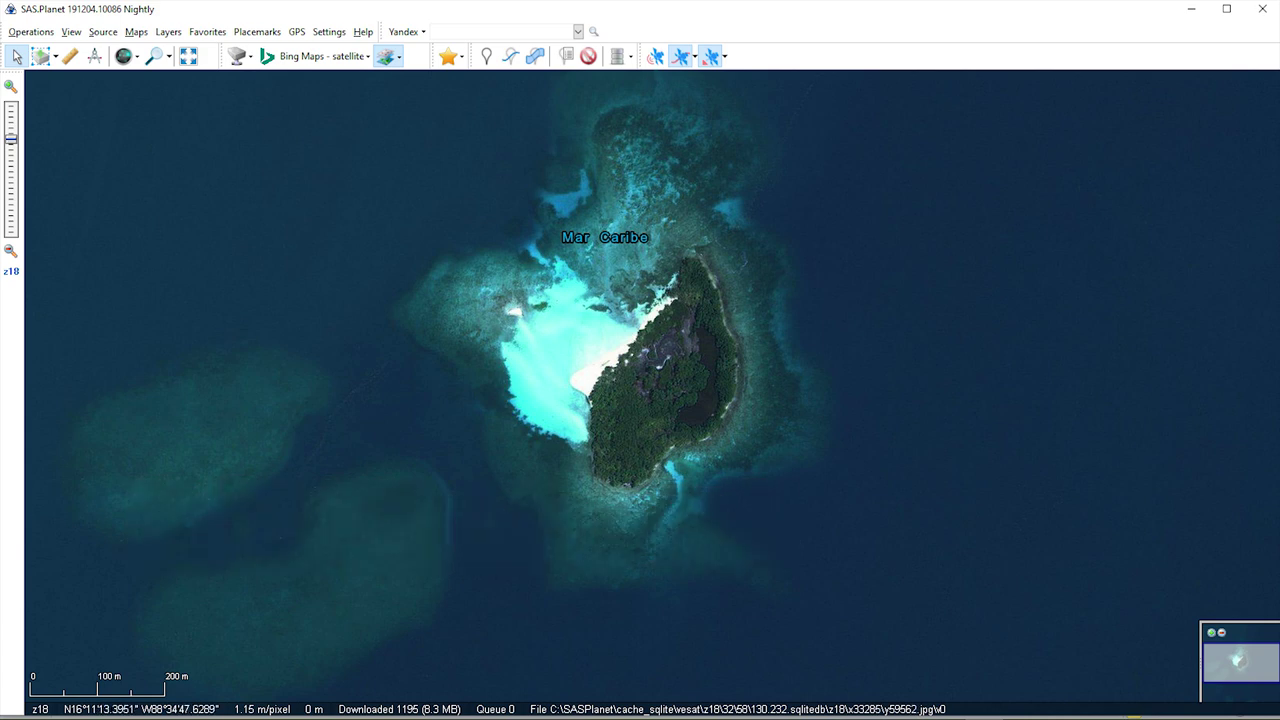
pyautogui.scroll(2, 593, 410)
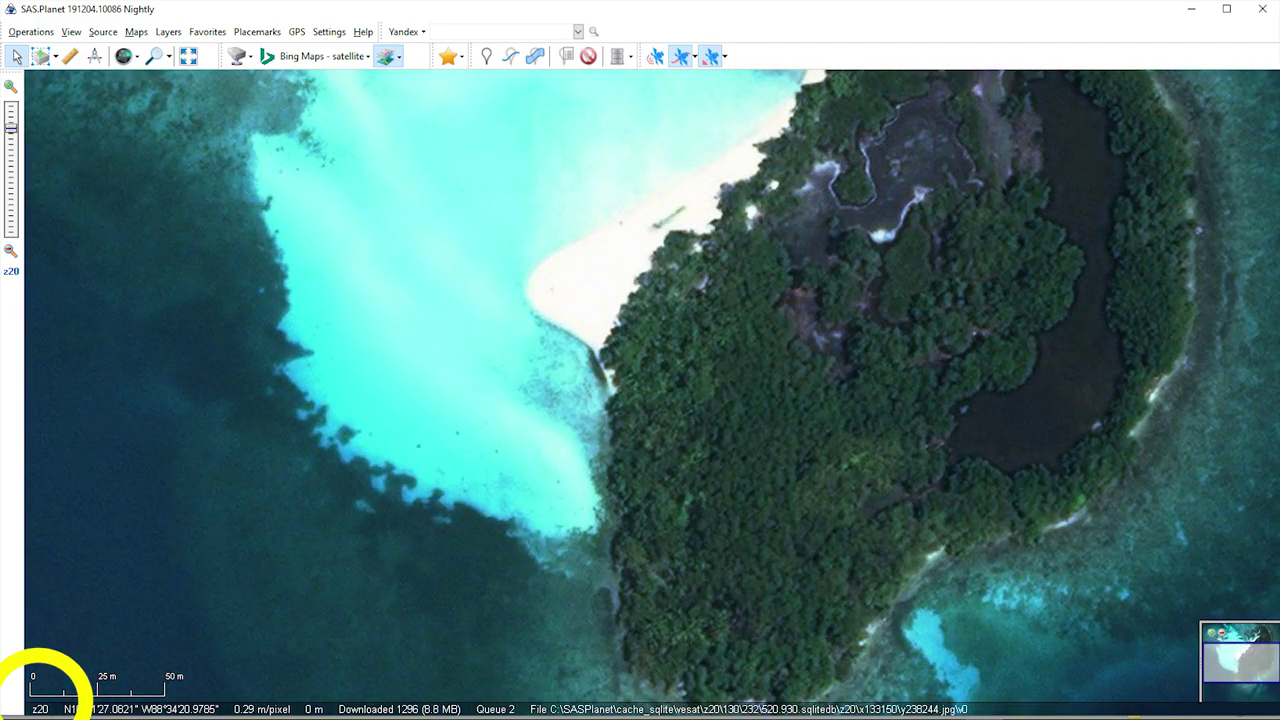
pyautogui.scroll(-1, 585, 410)
pyautogui.scroll(-1, 583, 408)
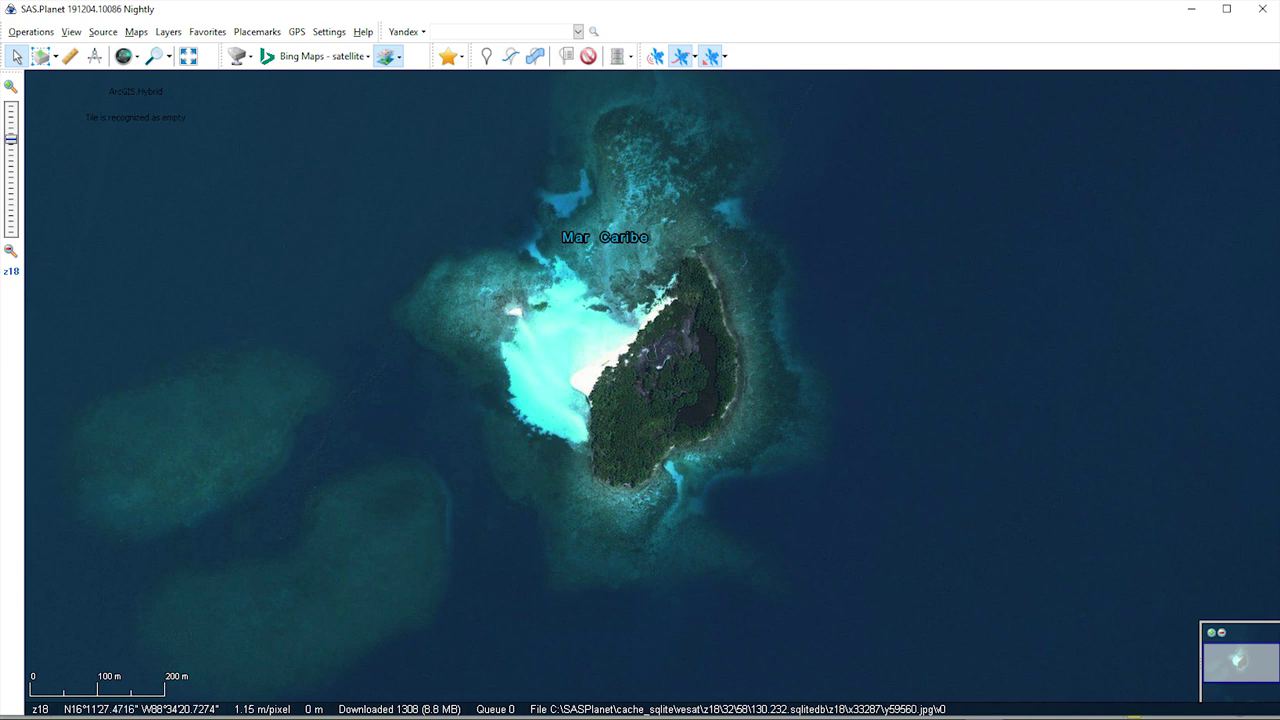
pyautogui.scroll(-1, 585, 405)
pyautogui.scroll(-1, 585, 405)
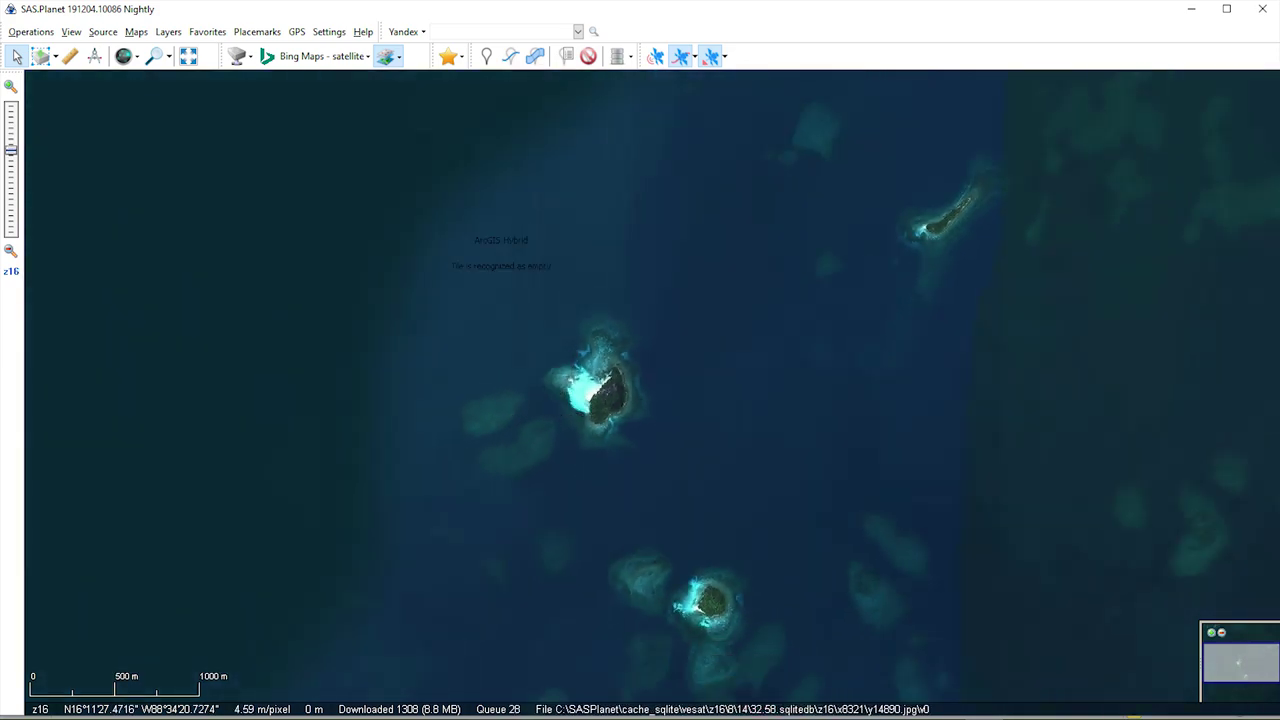
# - Draw a ten-point polygonal selection at zoom z13 around the coastal bay and cays from Punta Gorda Town to Puntas Yacos Lagoon
pyautogui.scroll(-2, 589, 401)
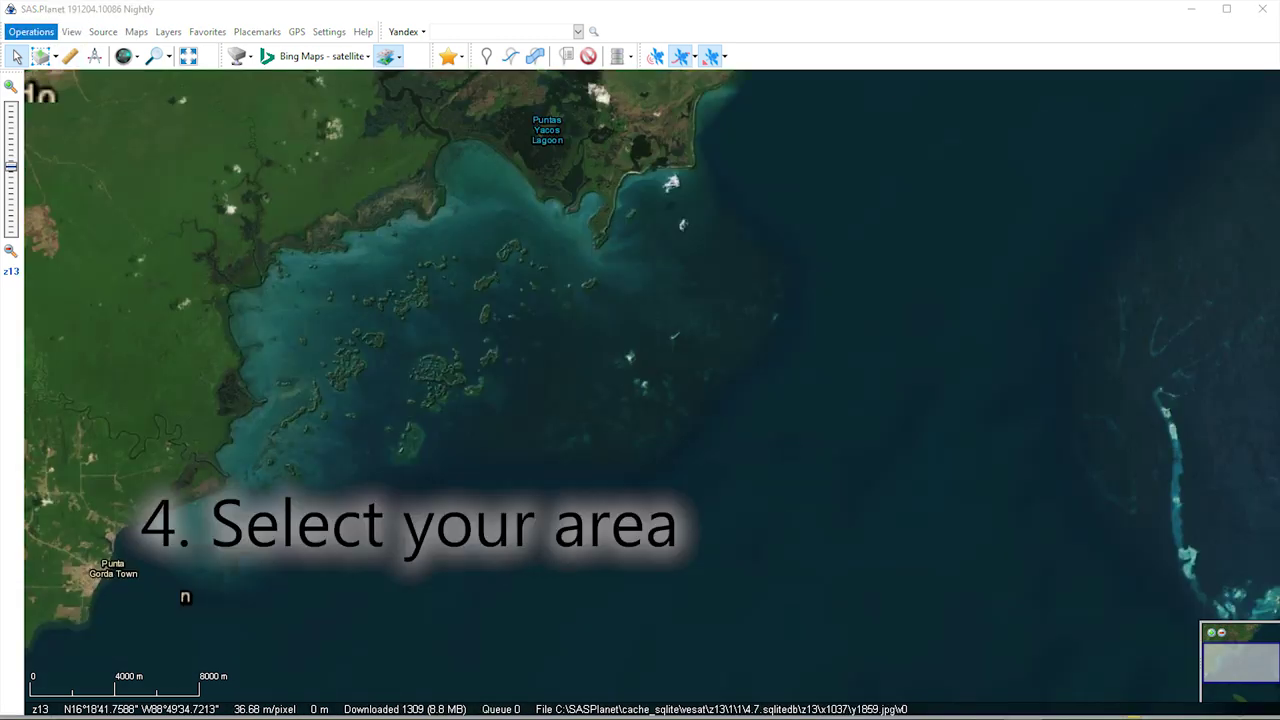
pyautogui.hotkey('alt', 'o')
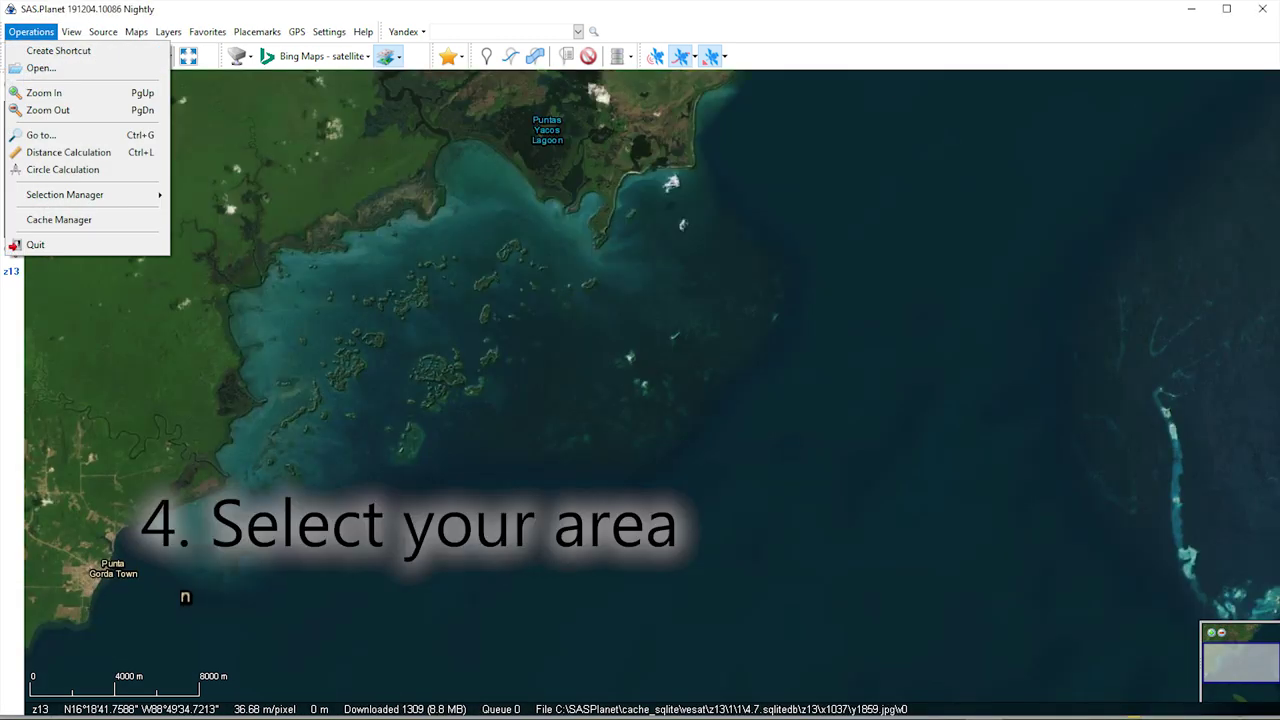
pyautogui.moveTo(85, 194)
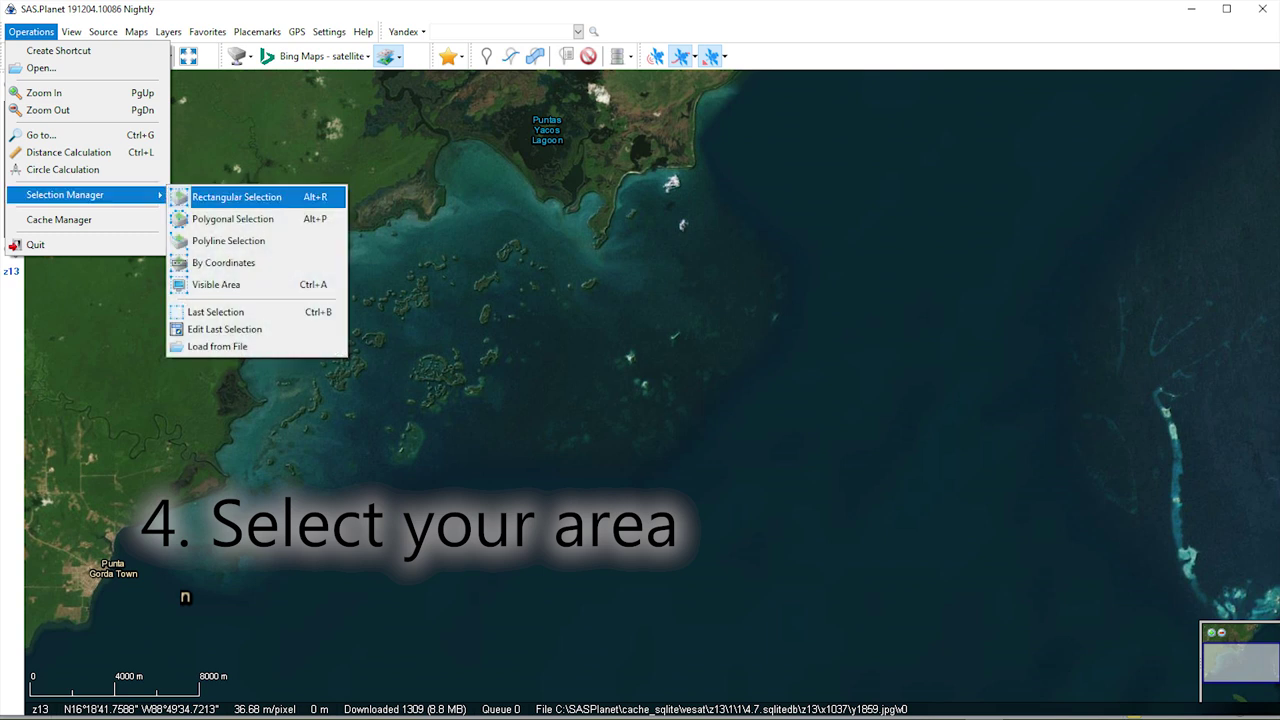
pyautogui.press('Down')
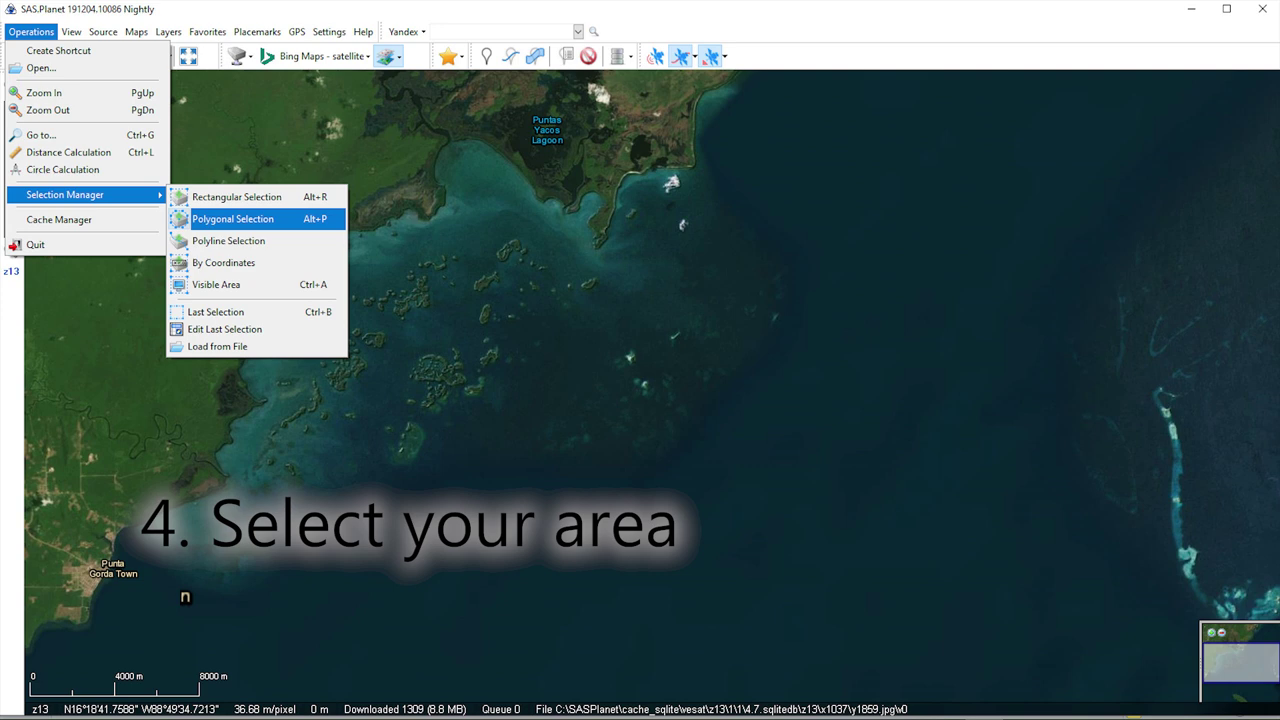
pyautogui.click(233, 219)
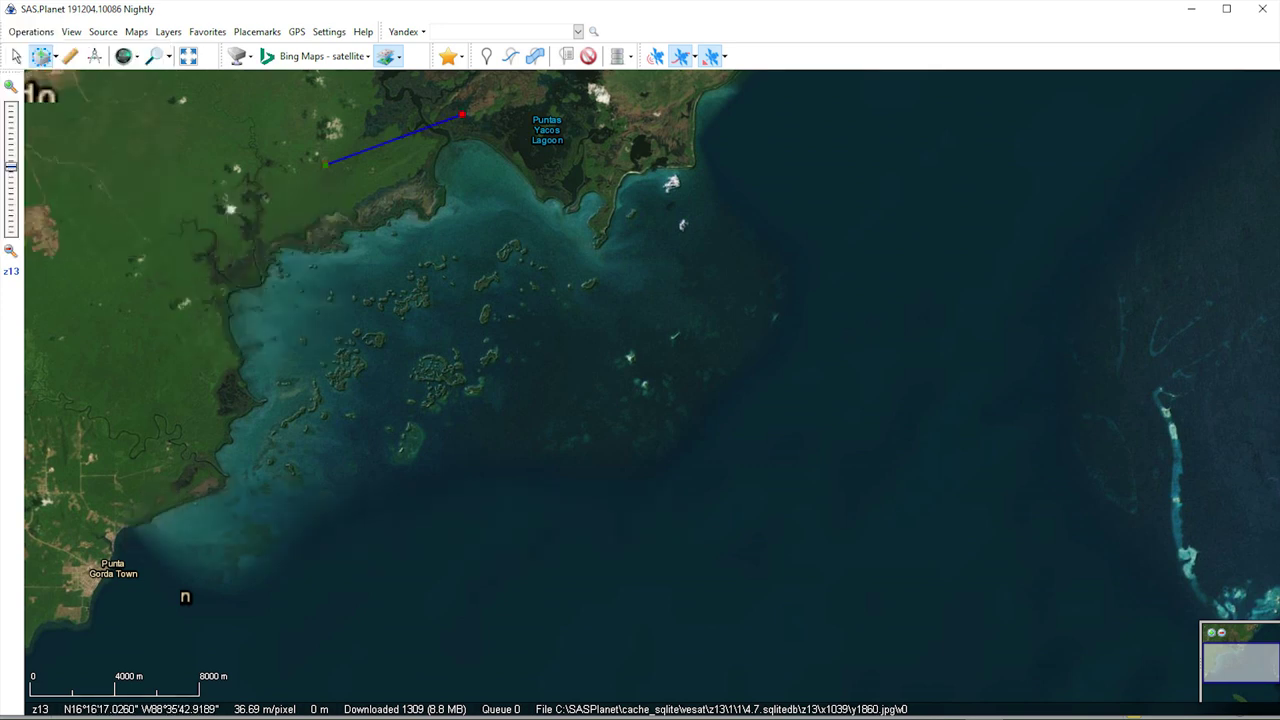
pyautogui.click(577, 168)
pyautogui.click(689, 104)
pyautogui.click(818, 246)
pyautogui.click(812, 429)
pyautogui.click(626, 540)
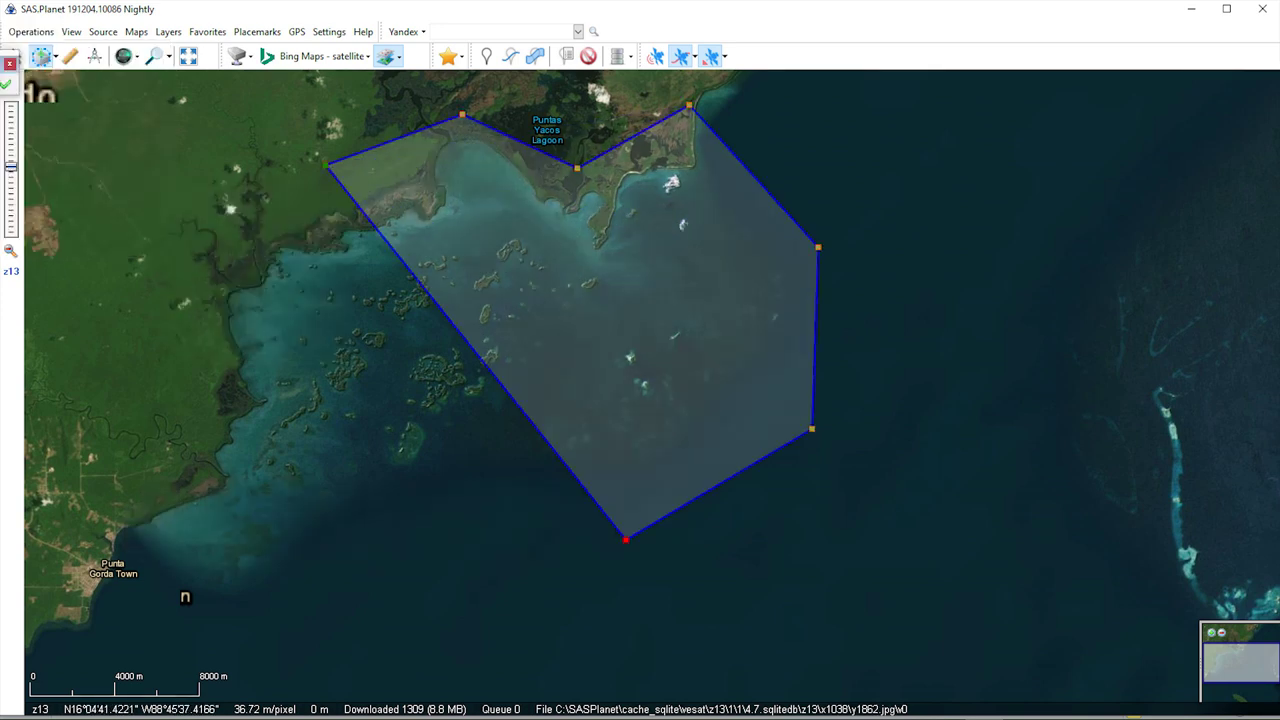
pyautogui.click(201, 626)
pyautogui.click(79, 510)
pyautogui.click(186, 258)
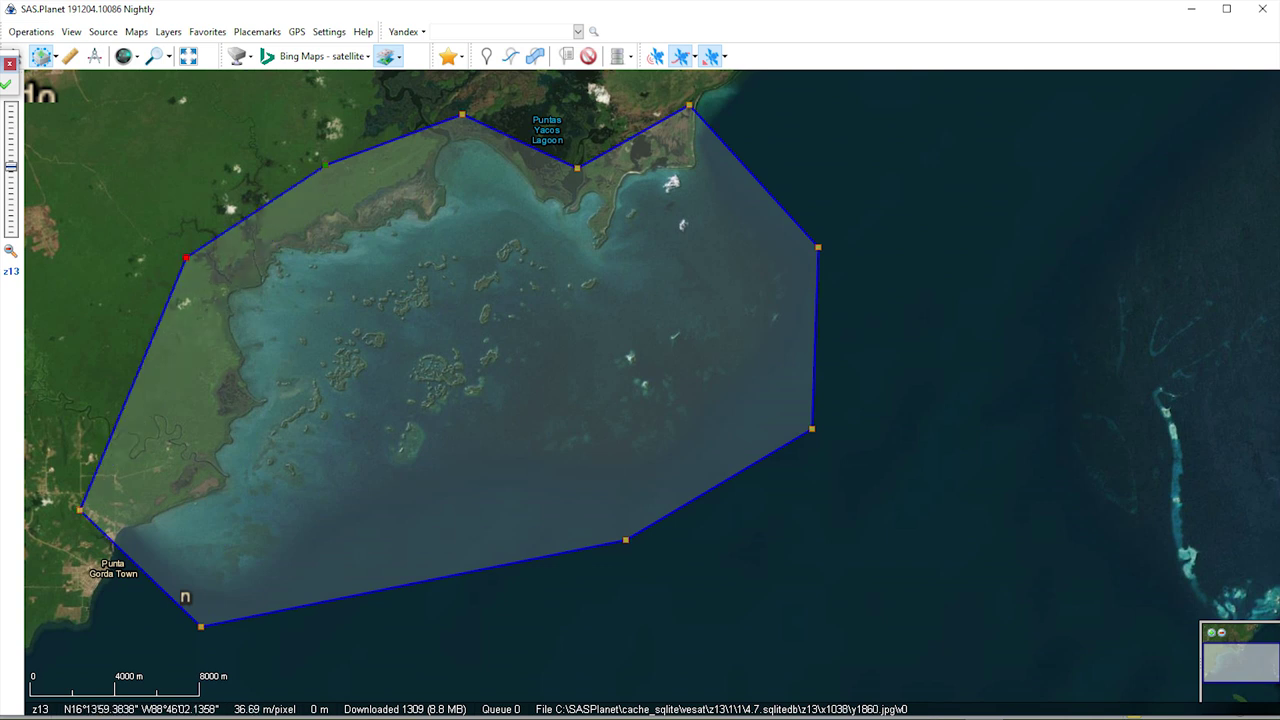
pyautogui.moveTo(2, 63); pyautogui.dragTo(238, 156)
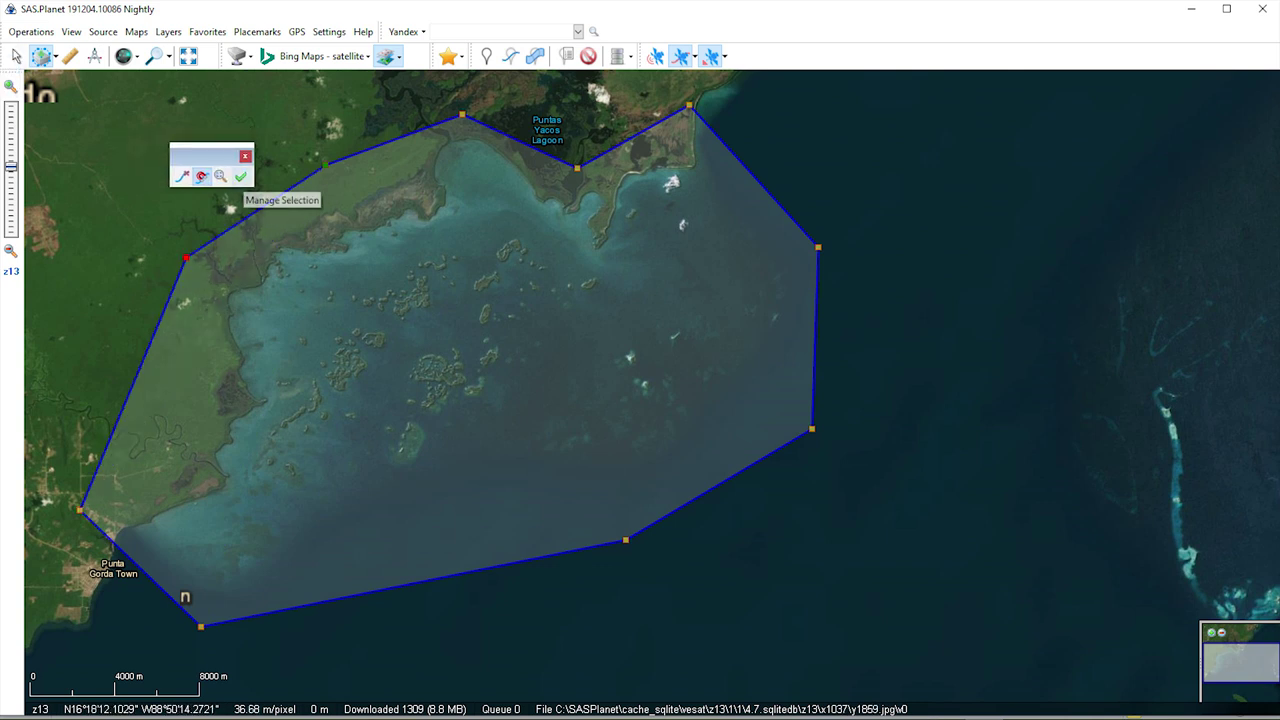
# - Confirm the polygon selection and start downloading its Bing Maps - satellite tiles for zoom levels 14 and 18
pyautogui.click(240, 176)
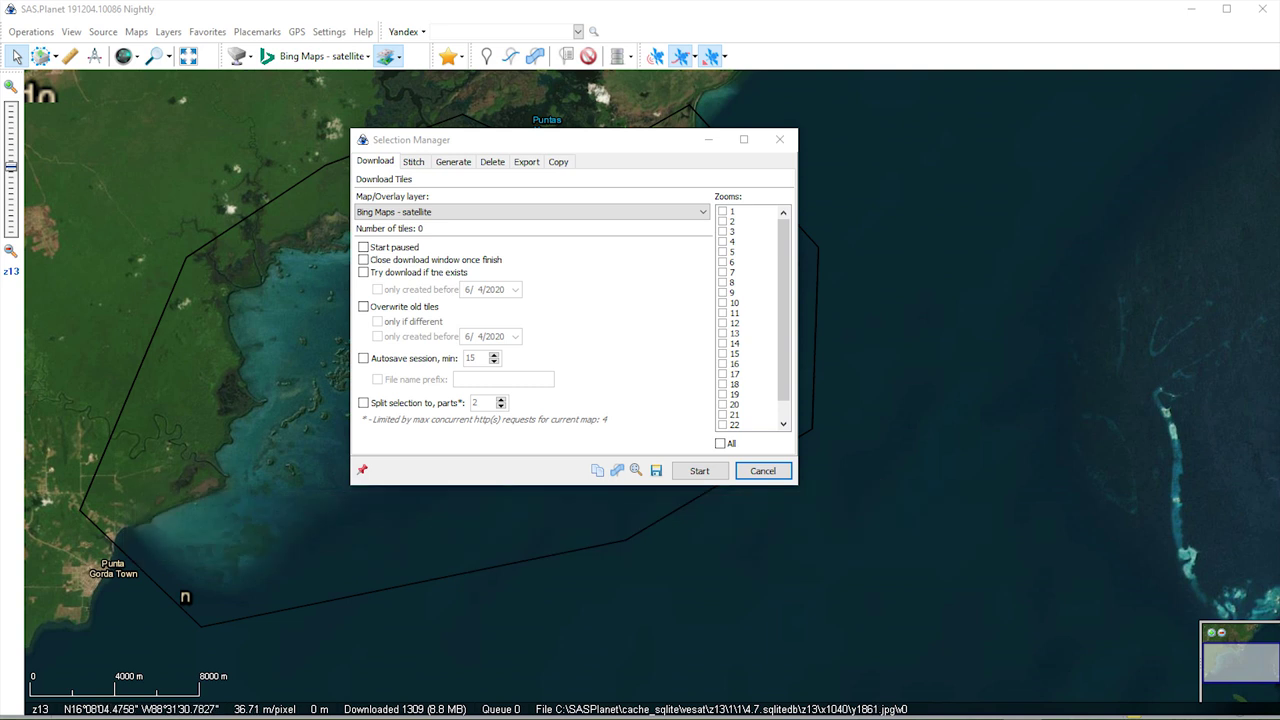
pyautogui.click(722, 343)
pyautogui.click(722, 384)
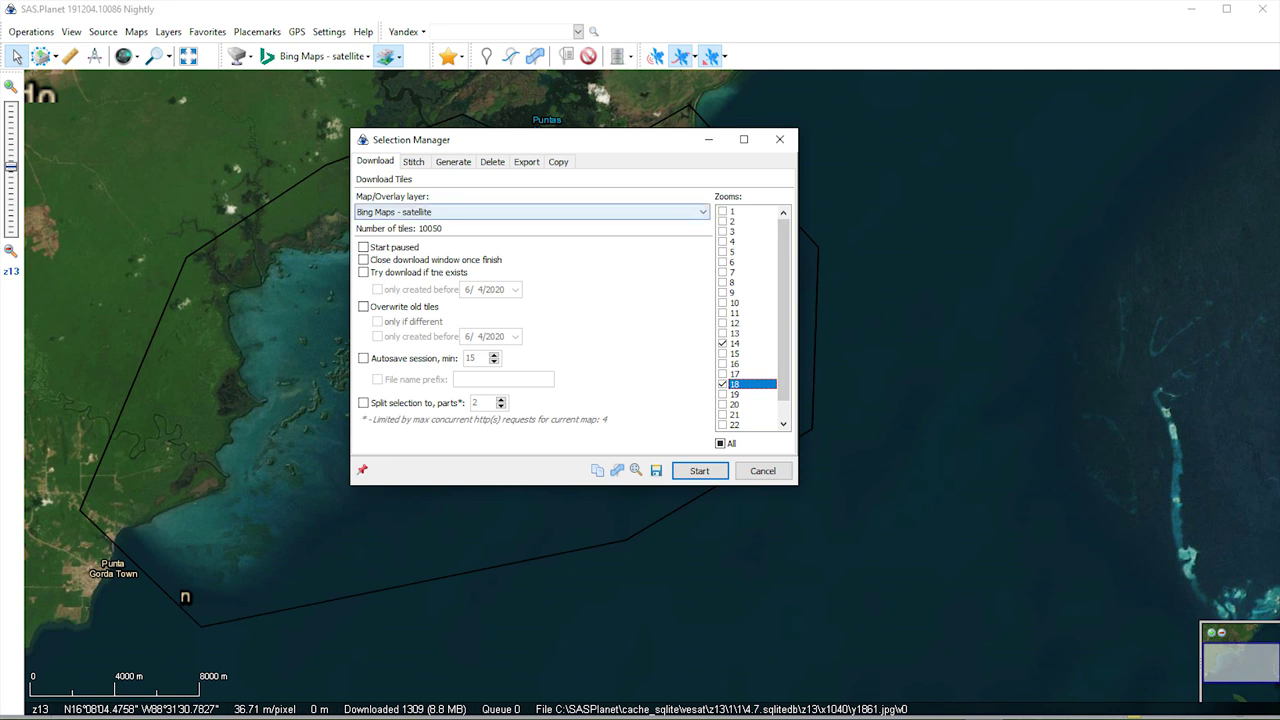
pyautogui.click(530, 212)
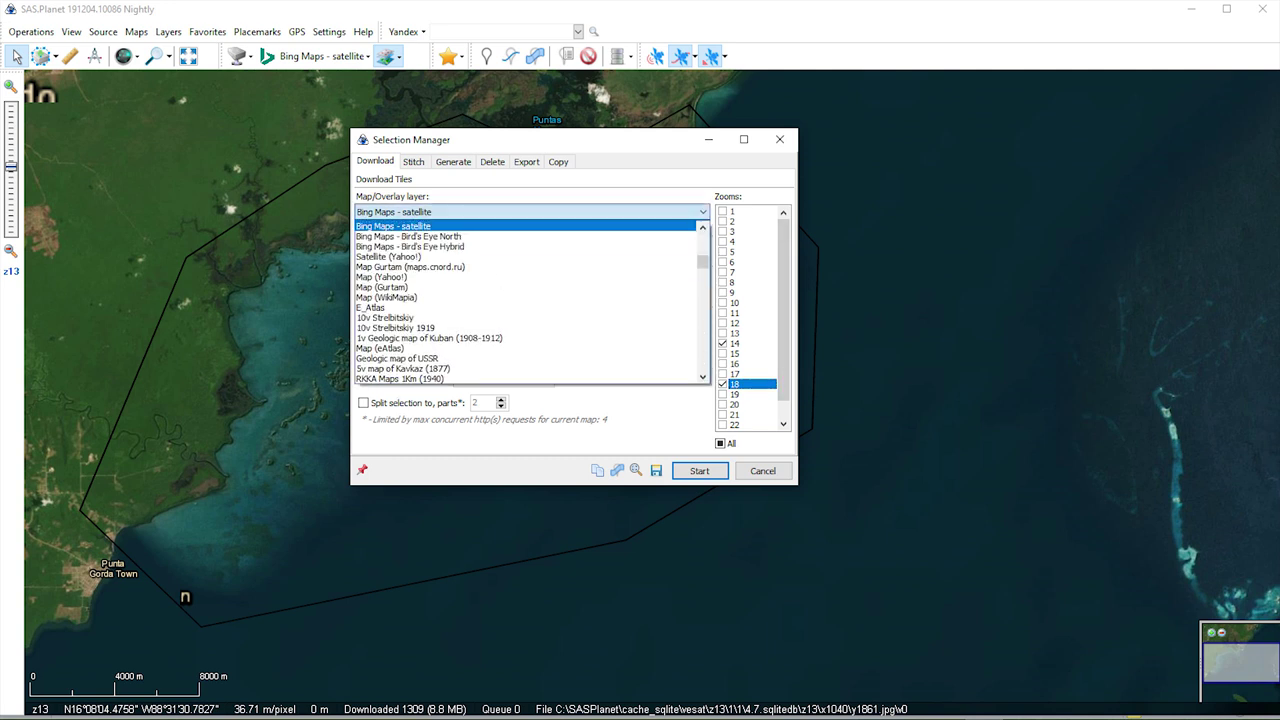
pyautogui.click(530, 212)
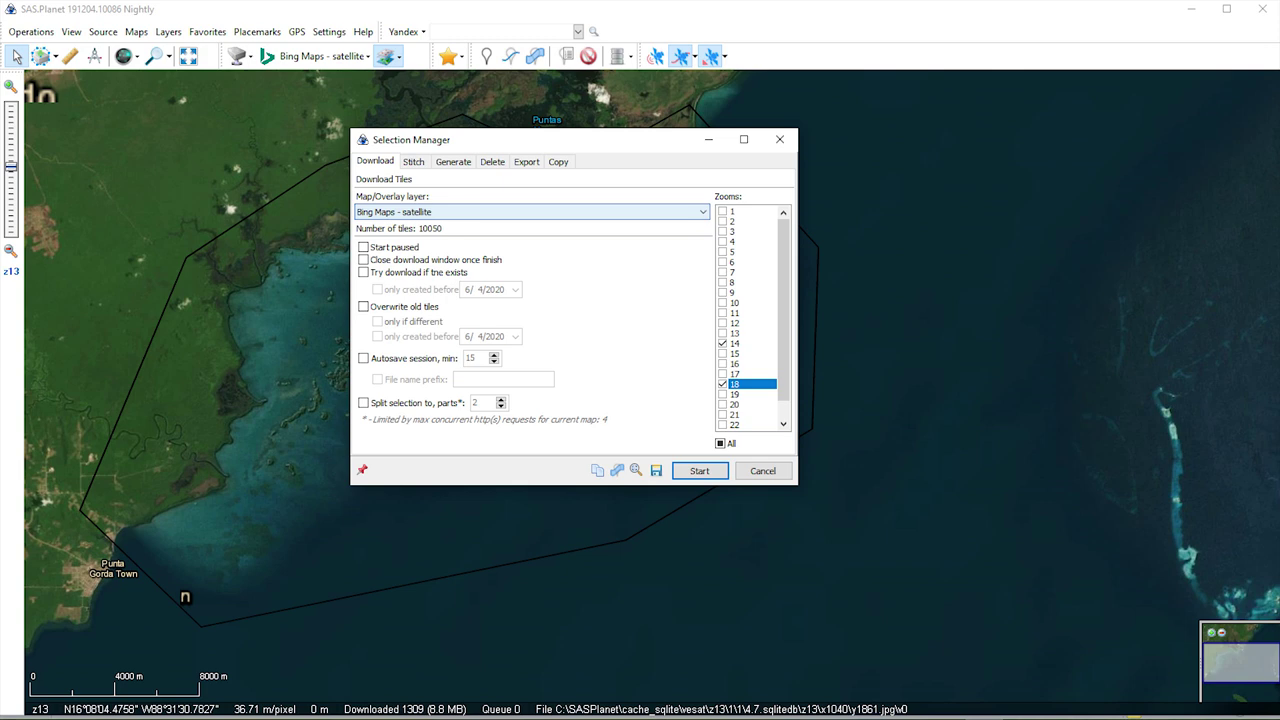
pyautogui.click(699, 470)
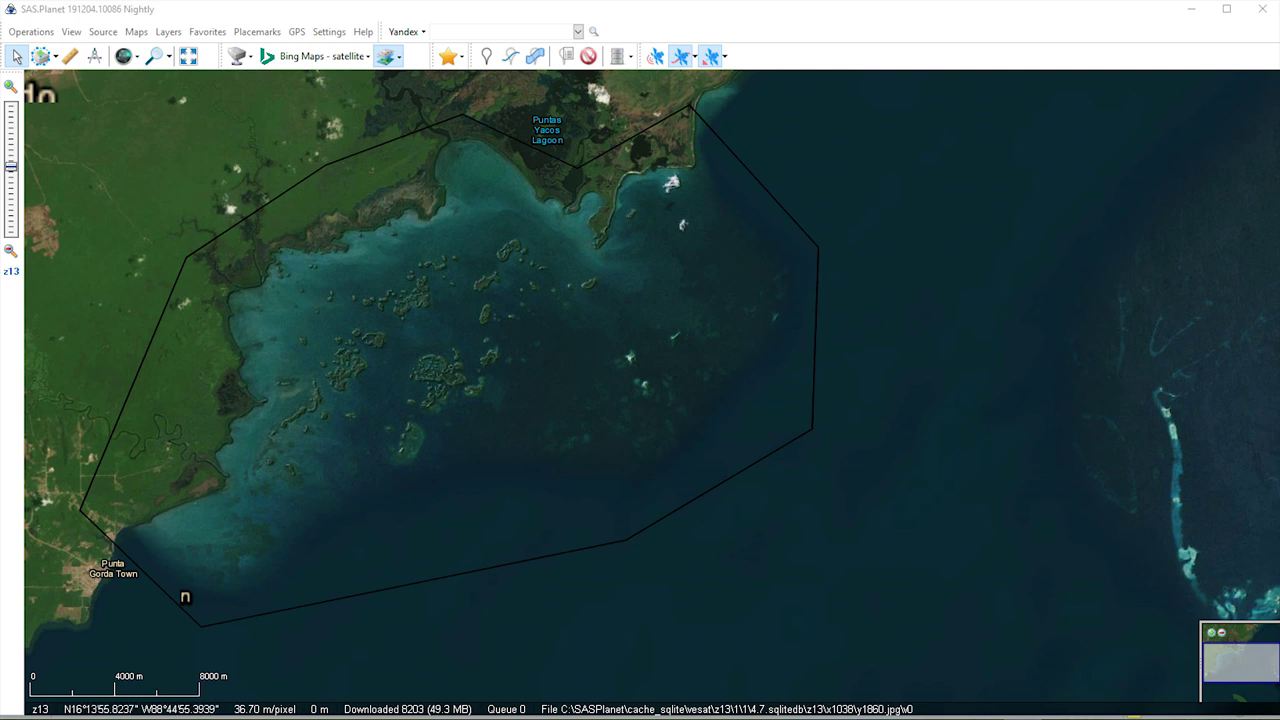
# - Reopen the last selection for export and set the export format to MBTiles 1.2 (SQLite3)
pyautogui.click(31, 31)
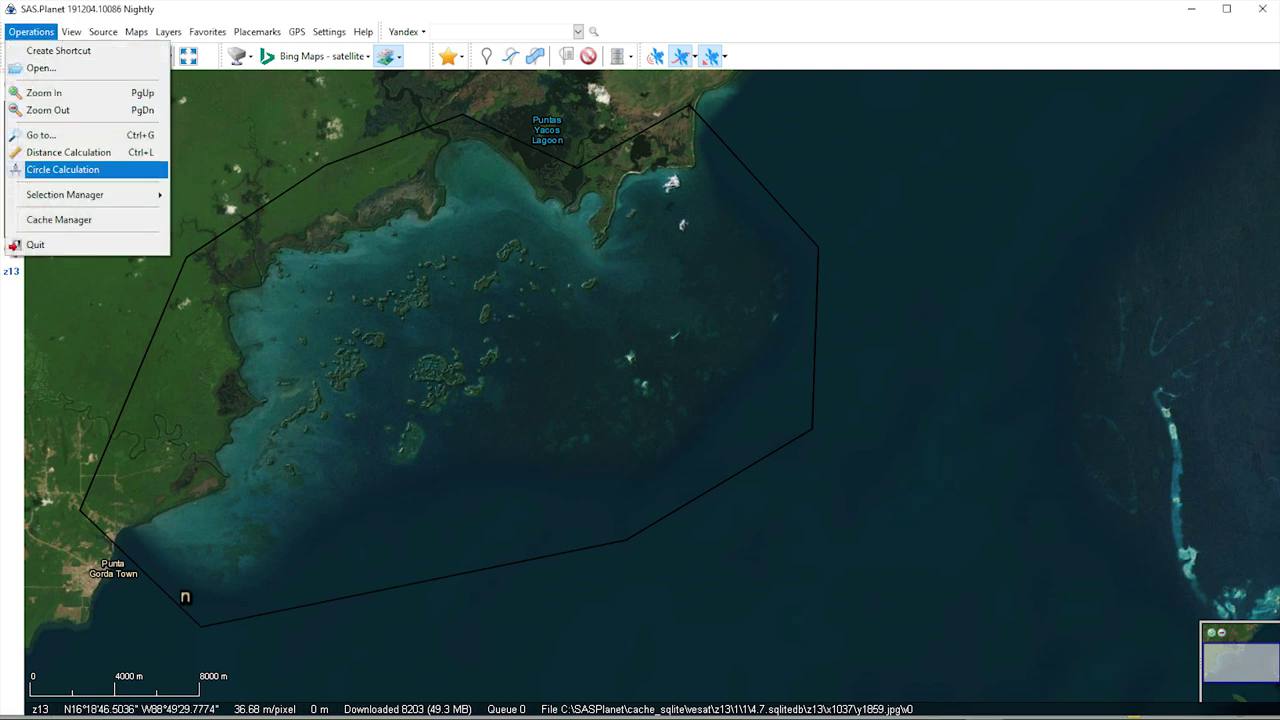
pyautogui.moveTo(85, 195)
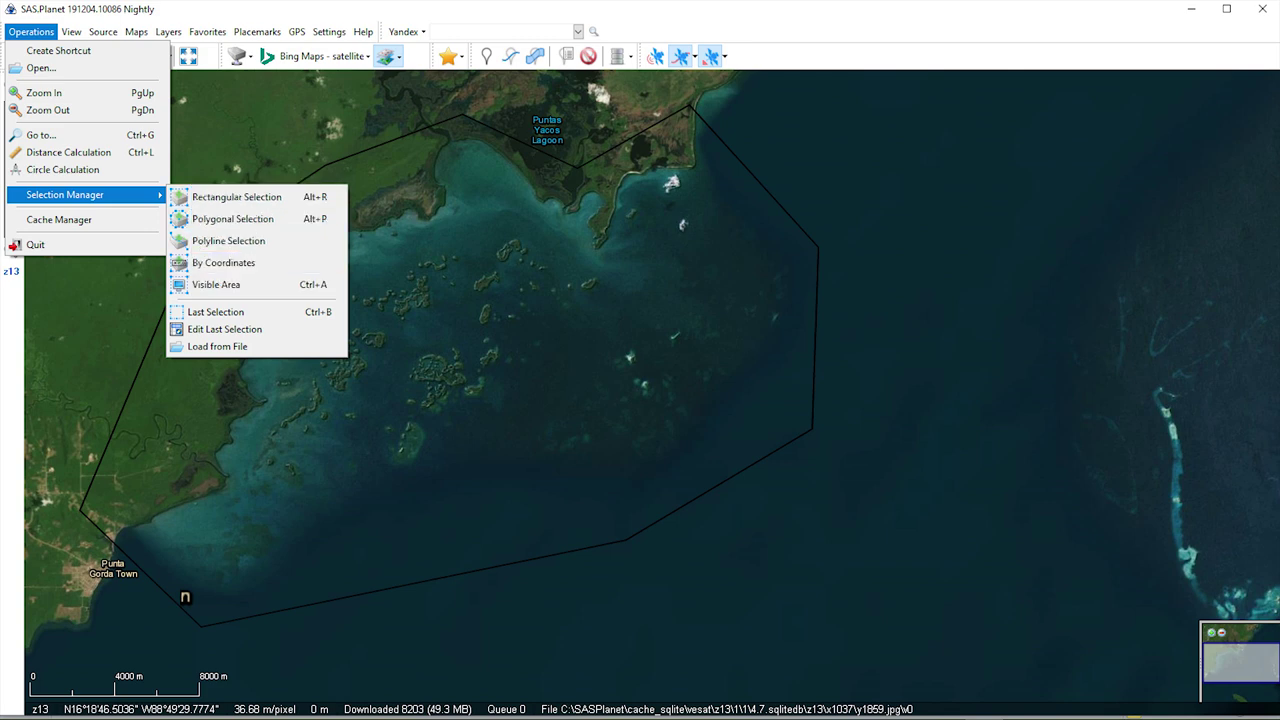
pyautogui.click(255, 312)
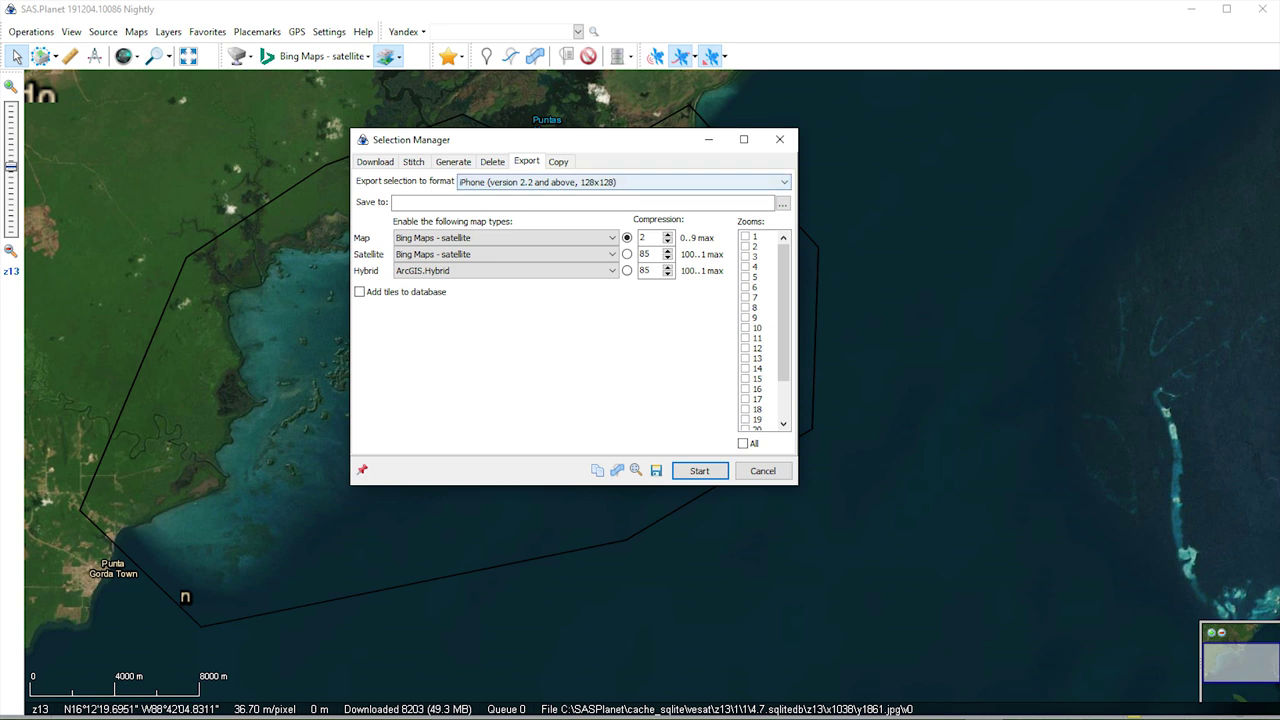
pyautogui.click(623, 182)
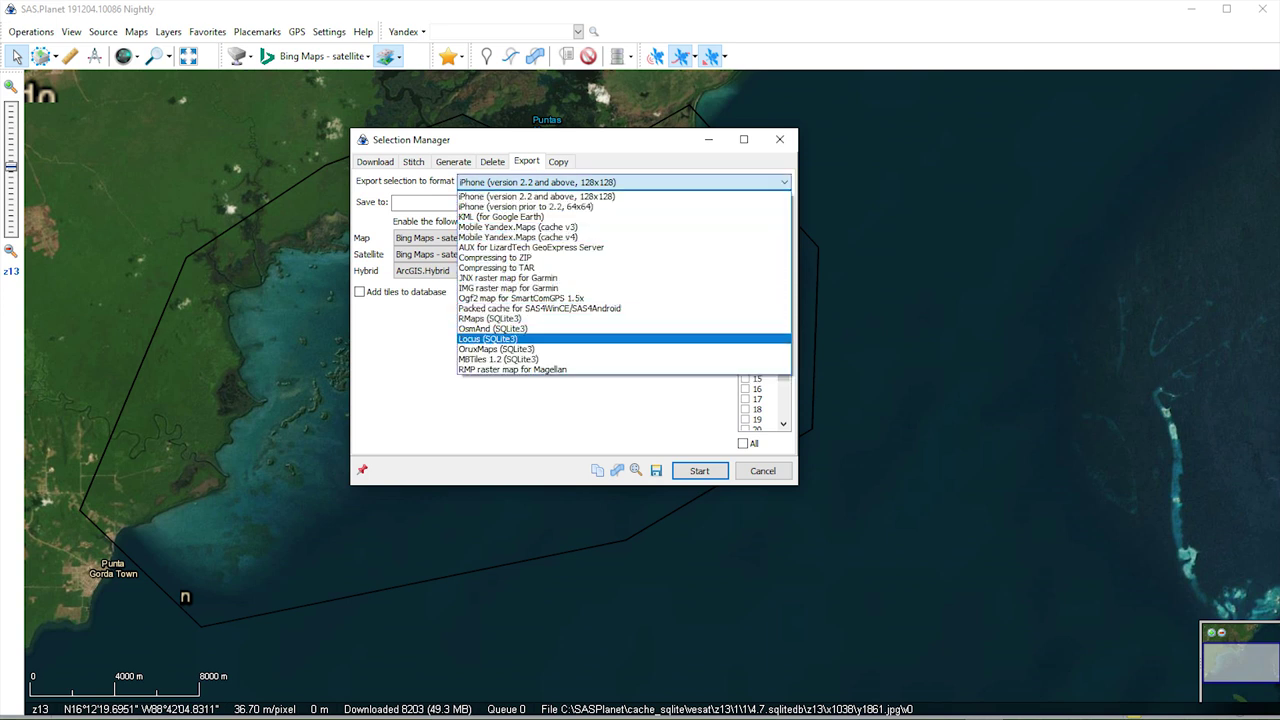
pyautogui.press('Down')
pyautogui.press('Down')
pyautogui.press('Return')
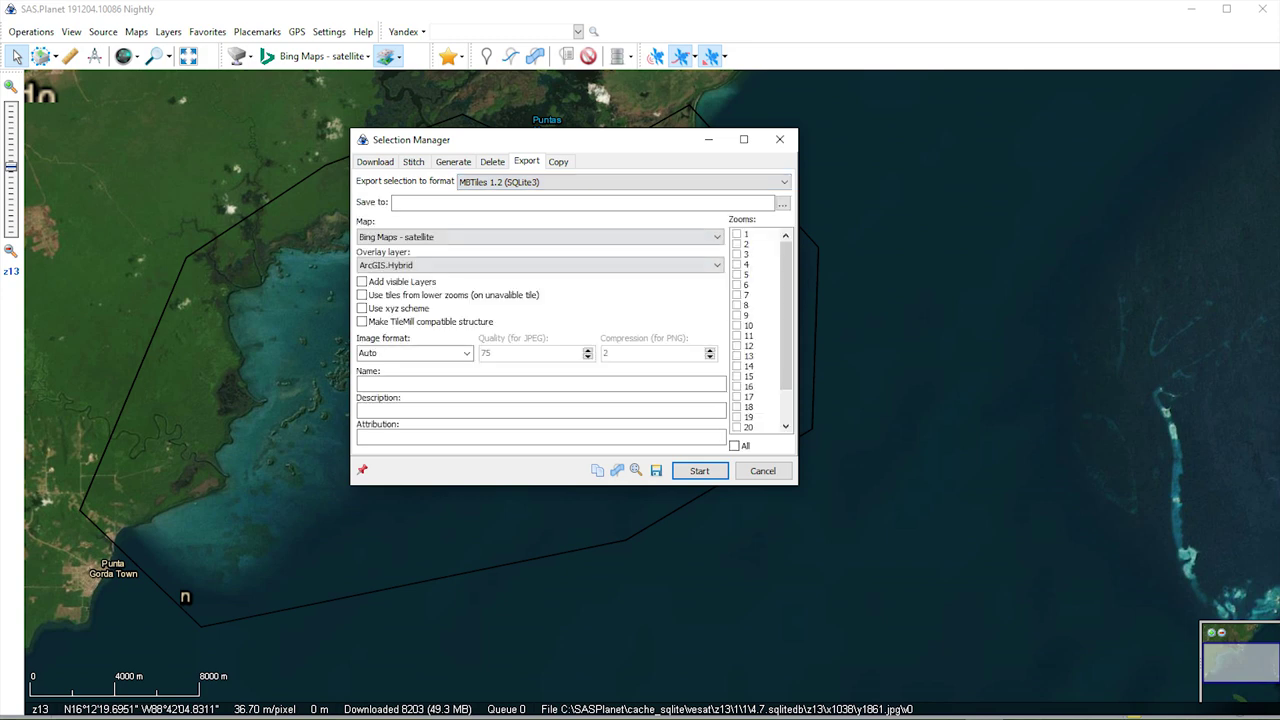
# - Set the export's output file to Snake Cays.mbtiles in the MBTiles - Belize charts folder
pyautogui.click(582, 202)
pyautogui.press('Tab')
pyautogui.press('Return')
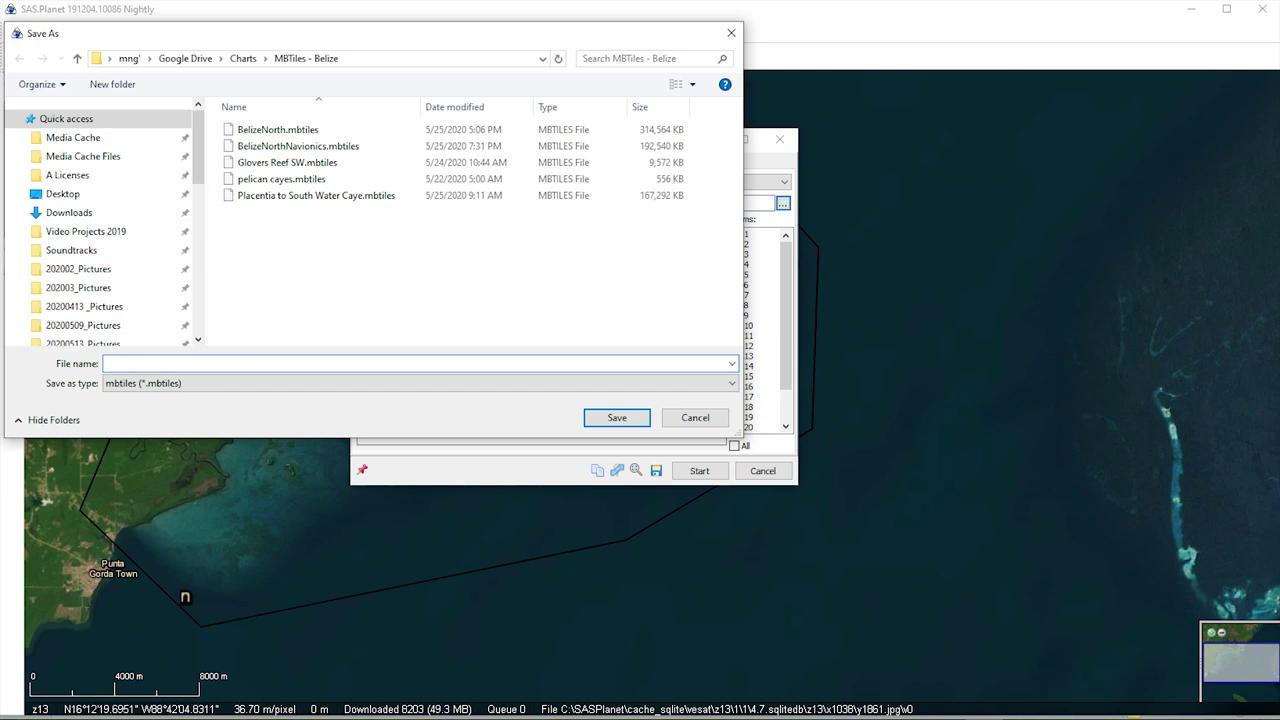
pyautogui.write('Snake Cays')
pyautogui.press('Return')
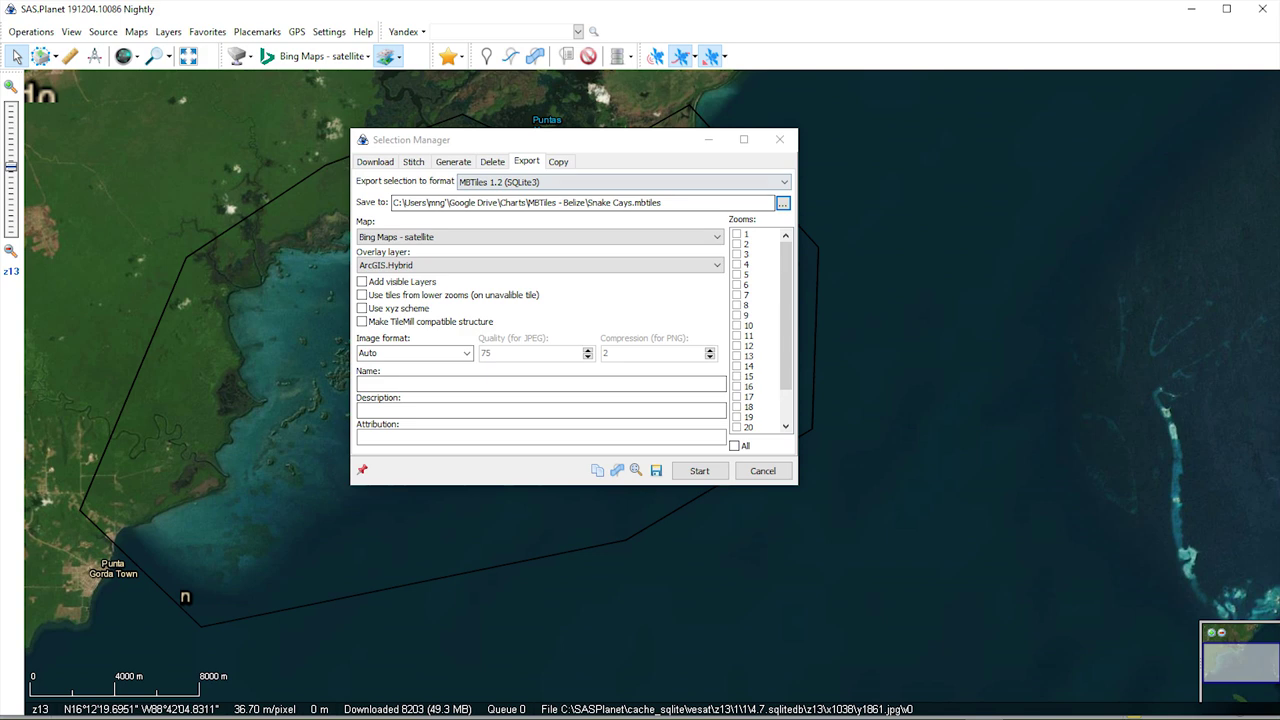
# - Include zoom levels 14 and 18 in the MBTiles file and start the export
pyautogui.click(736, 366)
pyautogui.click(736, 407)
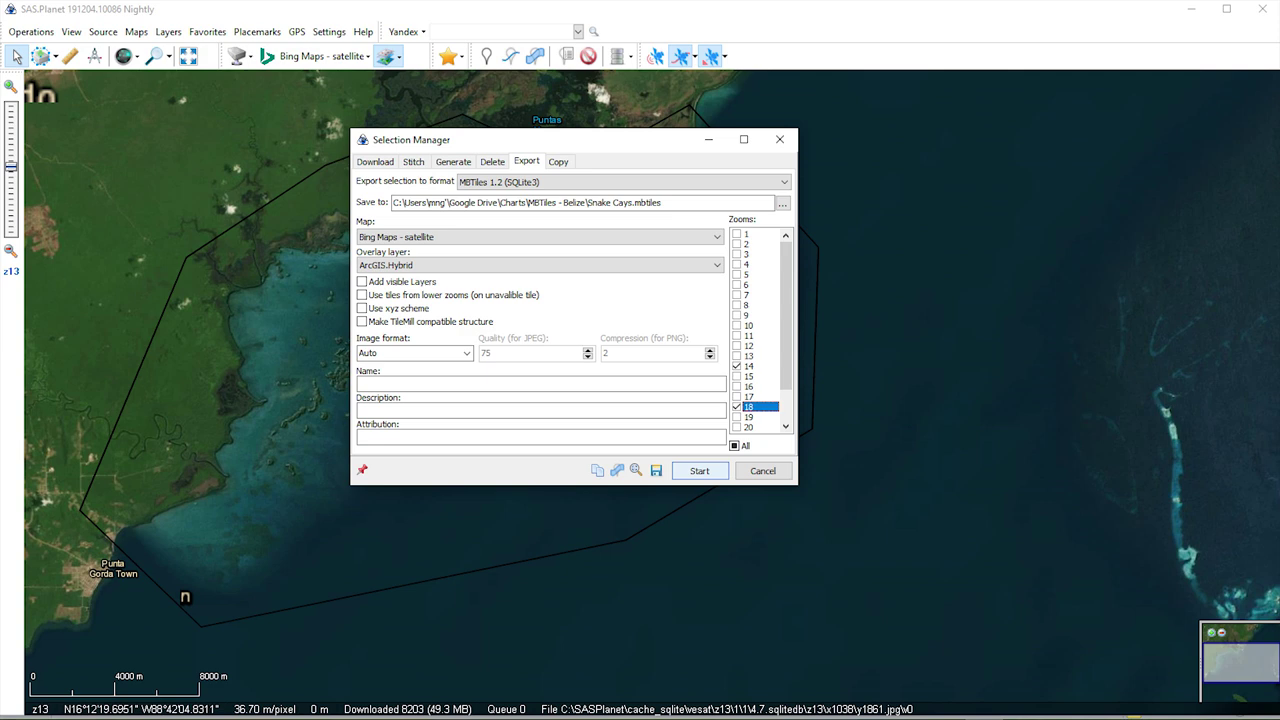
pyautogui.click(699, 470)
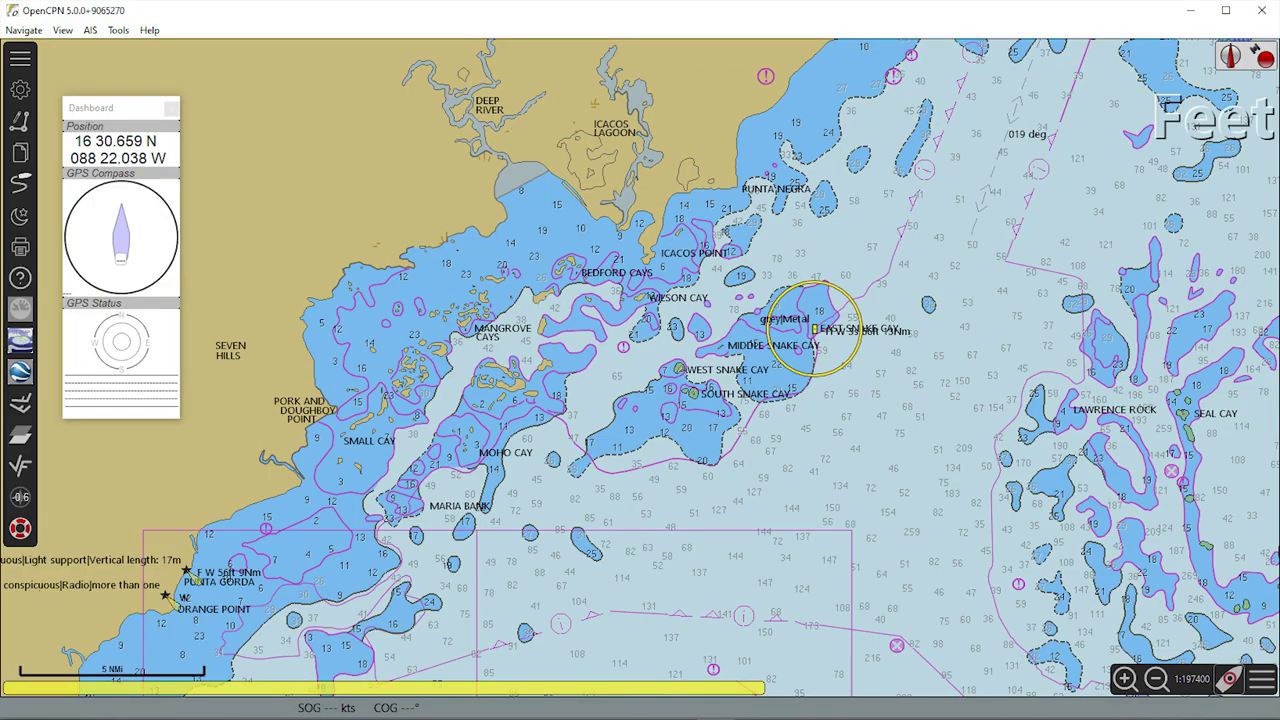
# - Switch to OpenCPN and update the chart database by scanning charts, with the MBTiles - Belize directory selected
pyautogui.hotkey('ctrl', ',')
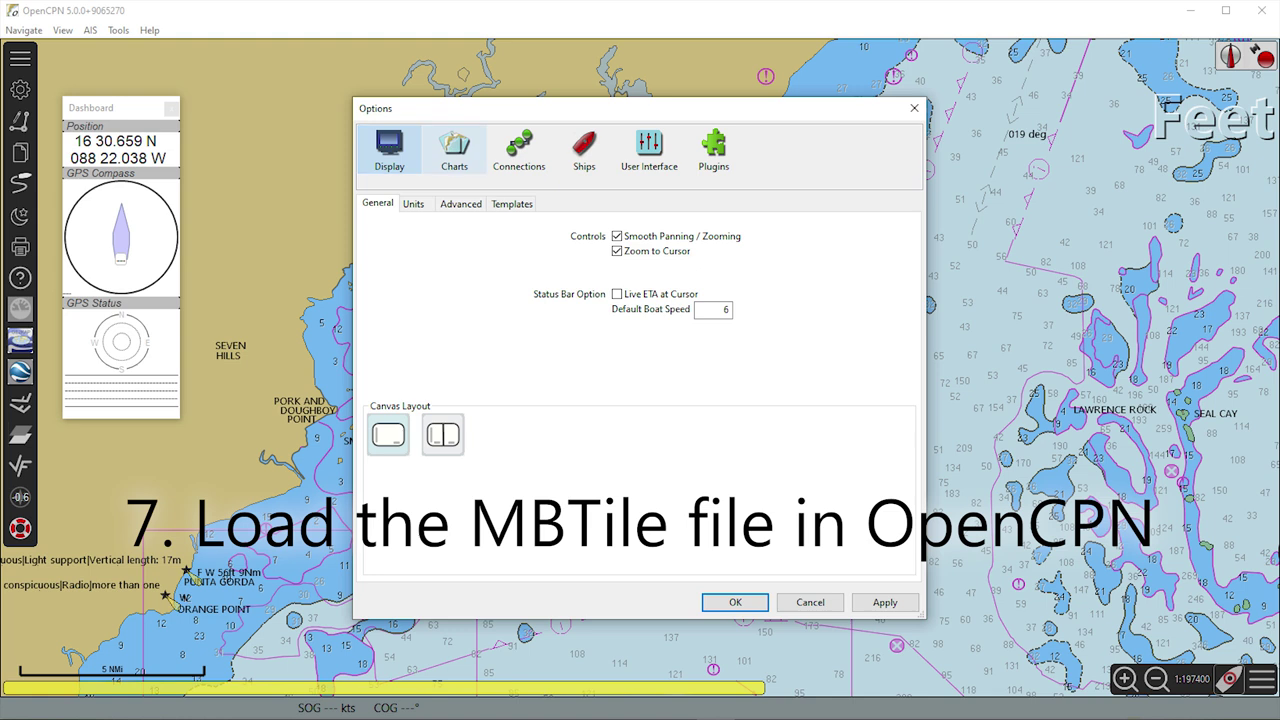
pyautogui.click(454, 152)
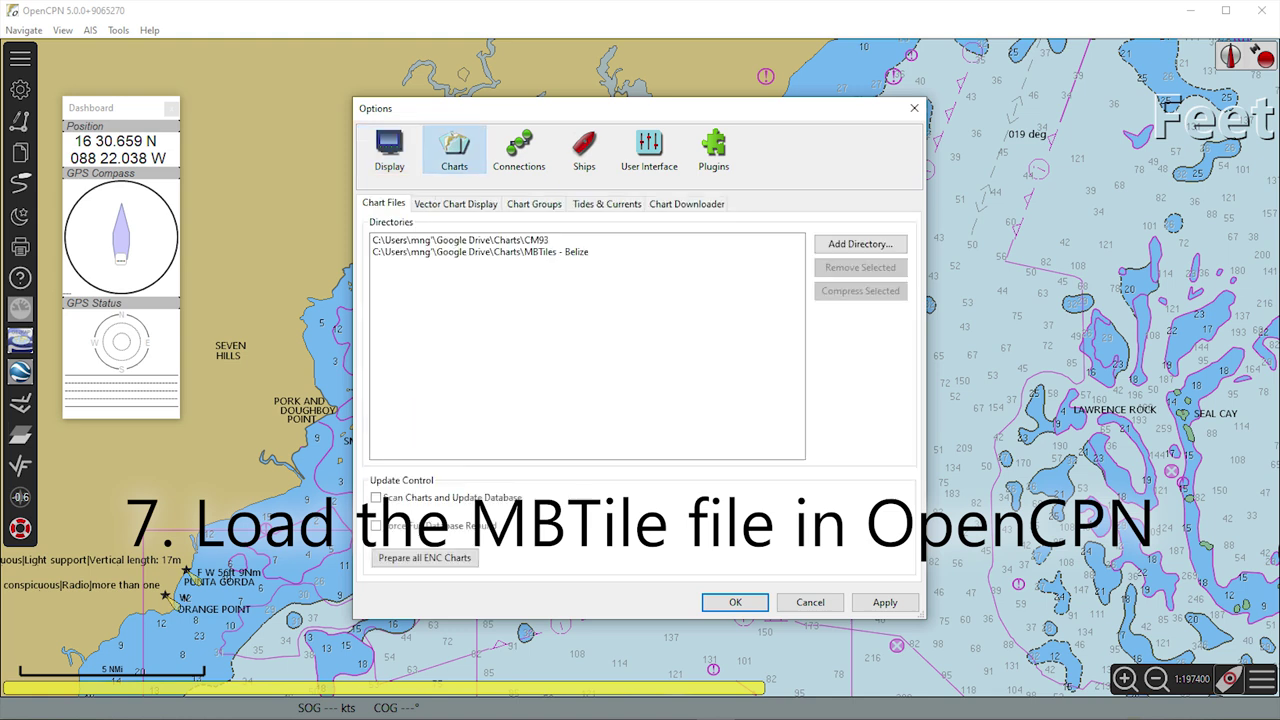
pyautogui.click(480, 251)
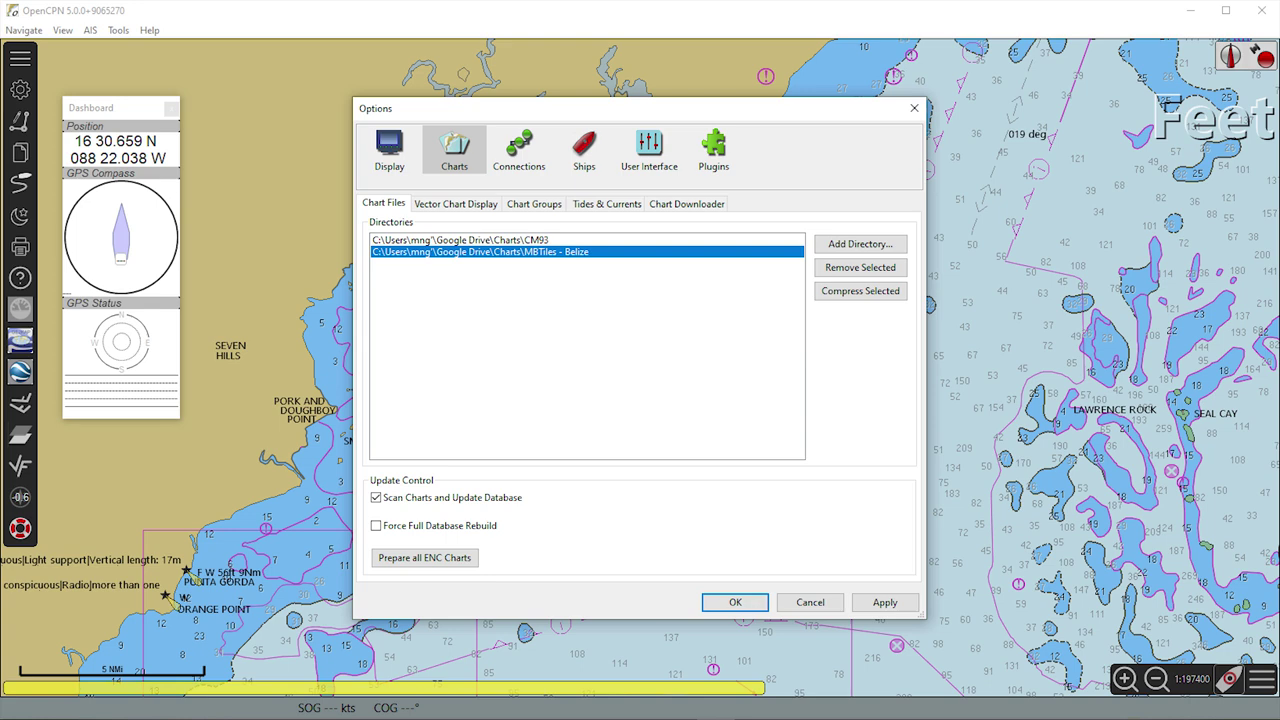
pyautogui.click(884, 602)
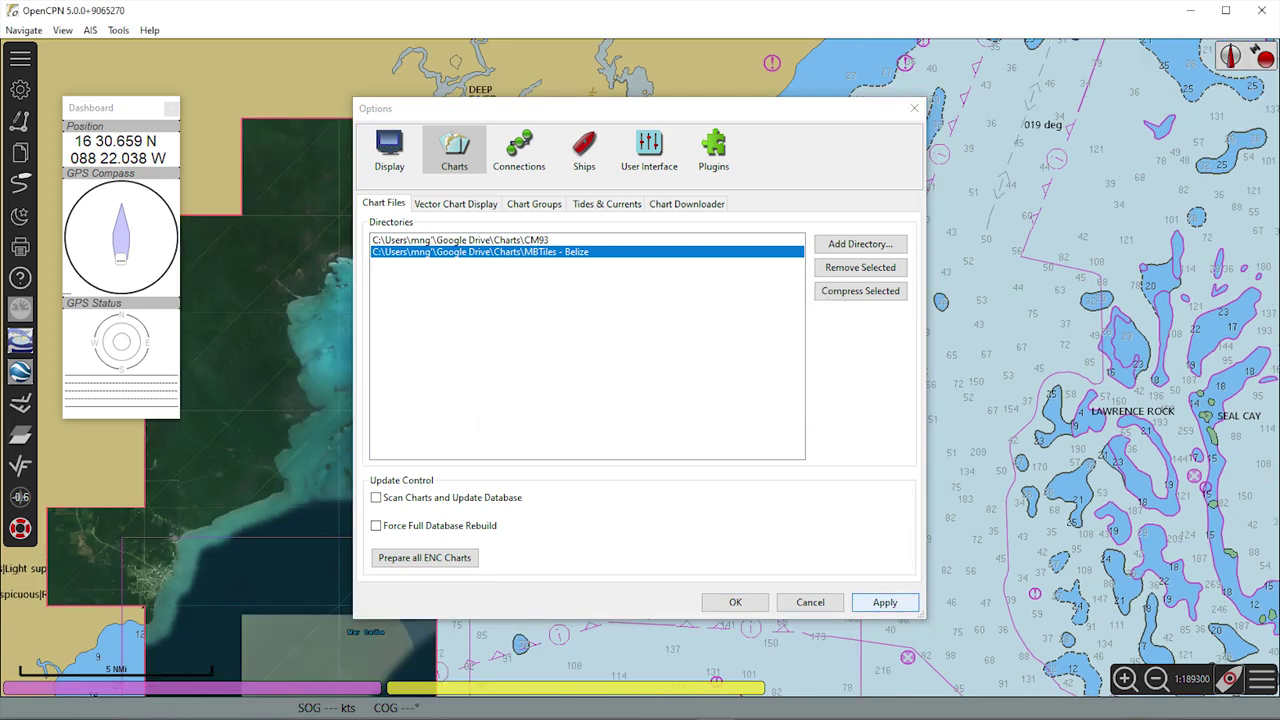
pyautogui.click(735, 602)
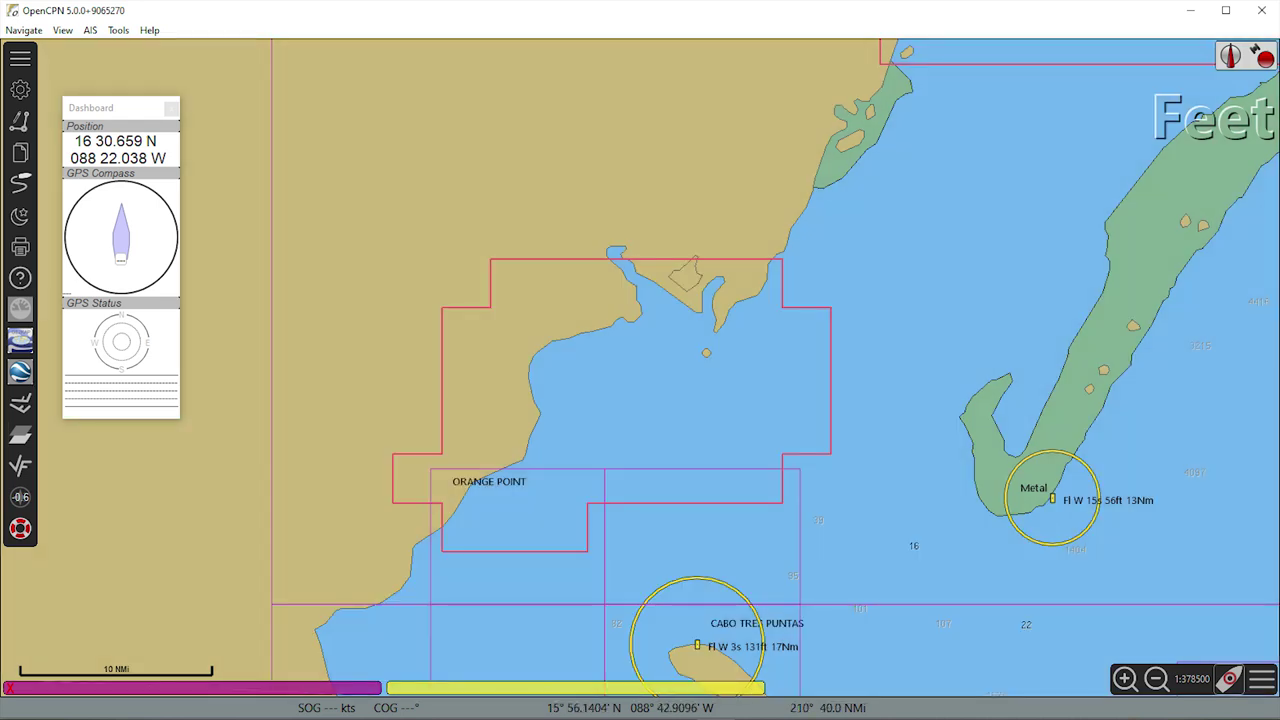
# - Examine the loaded satellite chart from the whole coastal bay down to the small sandy Snake Cays island
pyautogui.scroll(1, 670, 440)
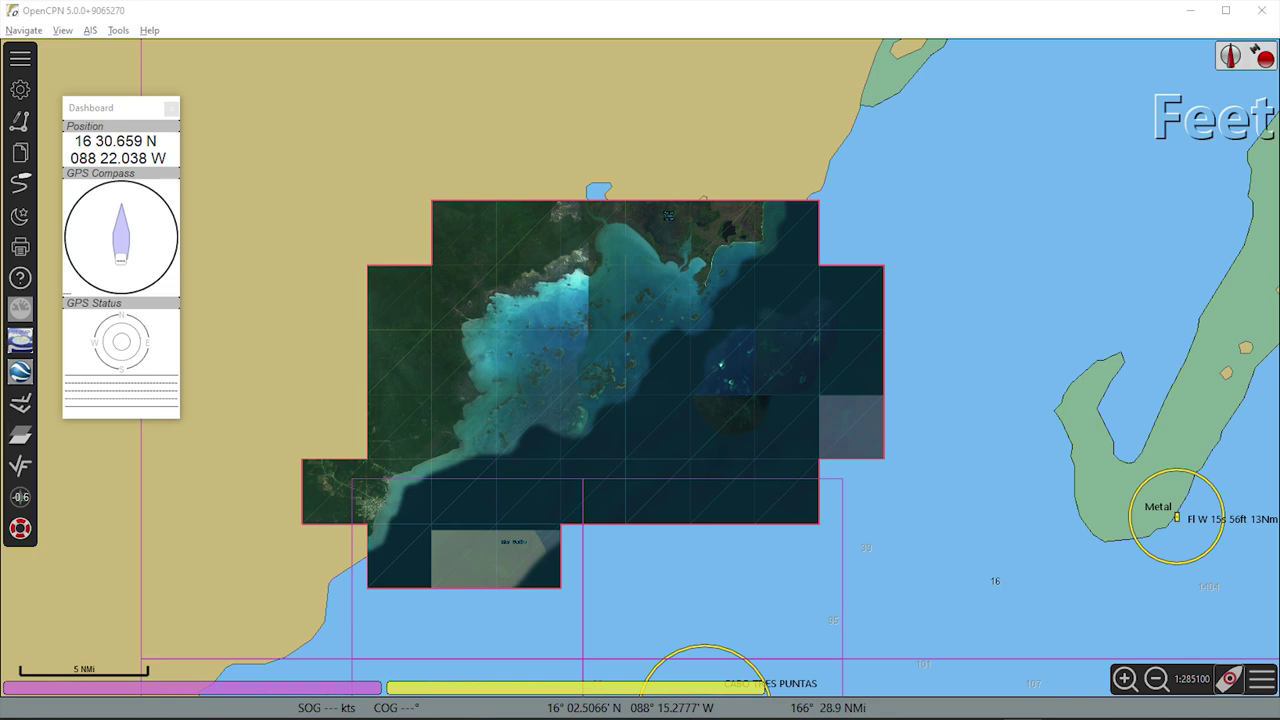
pyautogui.scroll(2, 760, 485)
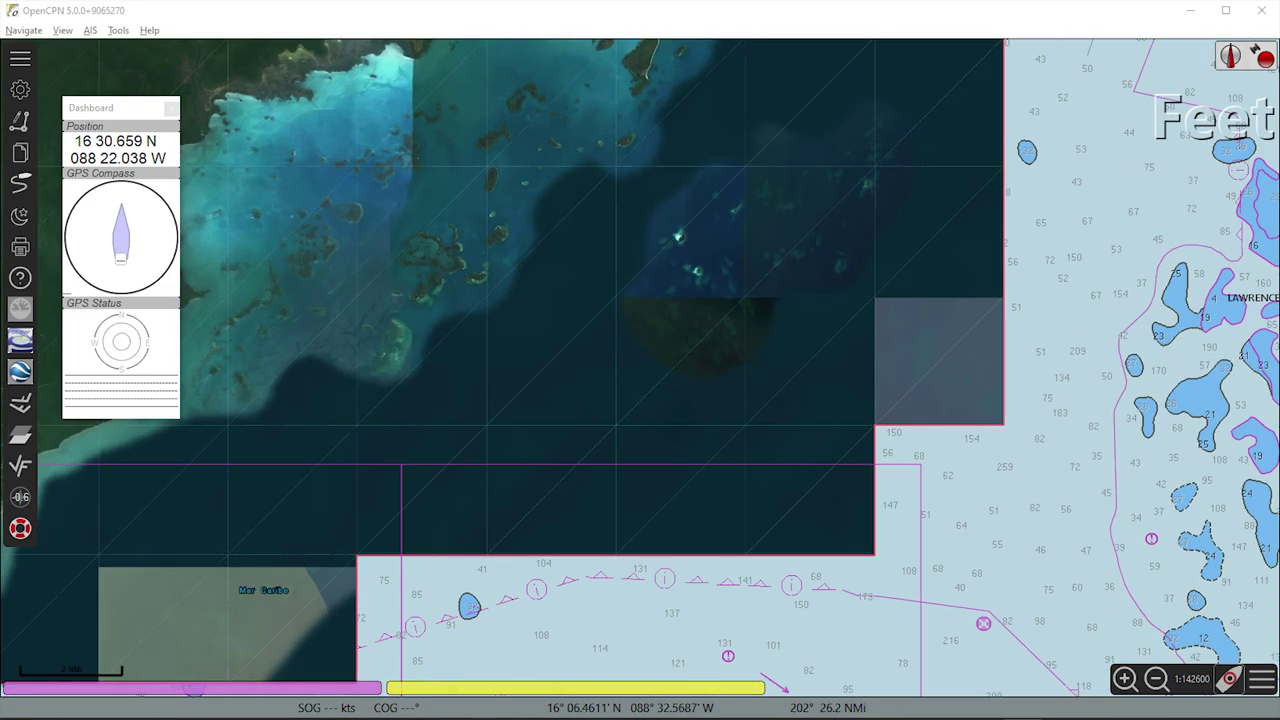
pyautogui.moveTo(635, 266); pyautogui.dragTo(625, 390)
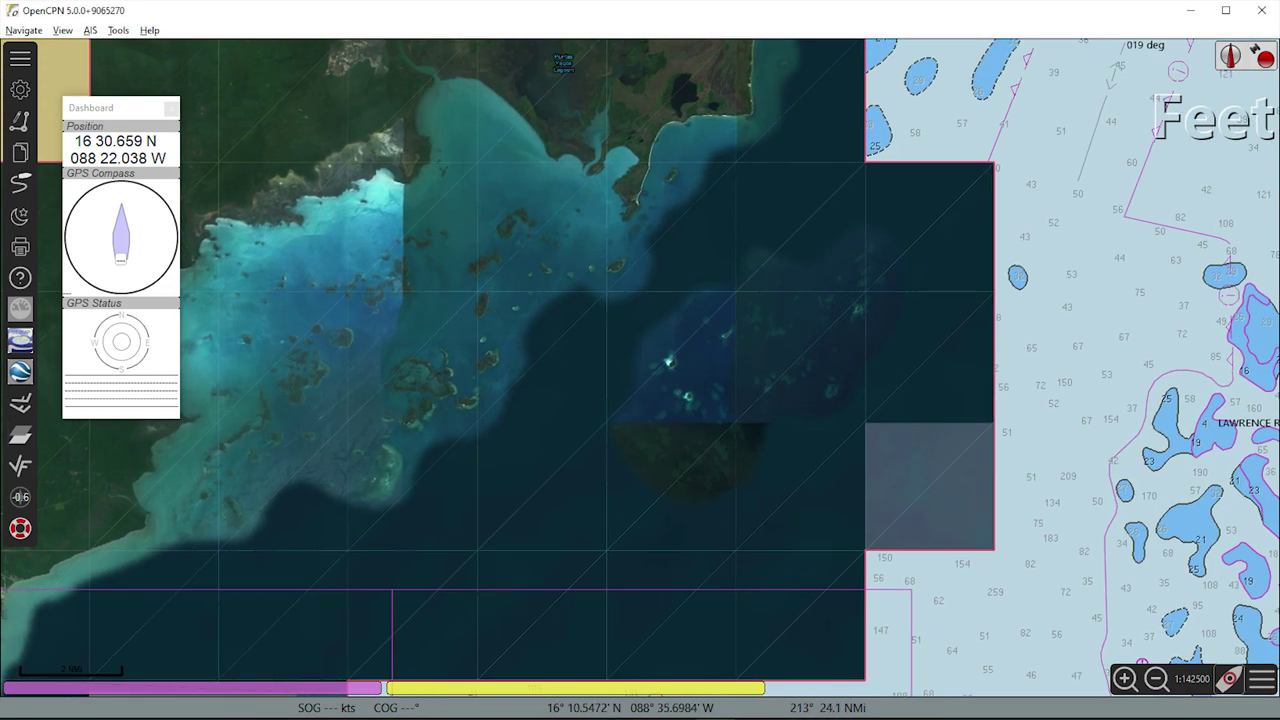
pyautogui.scroll(1, 625, 390)
pyautogui.scroll(1, 616, 400)
pyautogui.scroll(2, 720, 366)
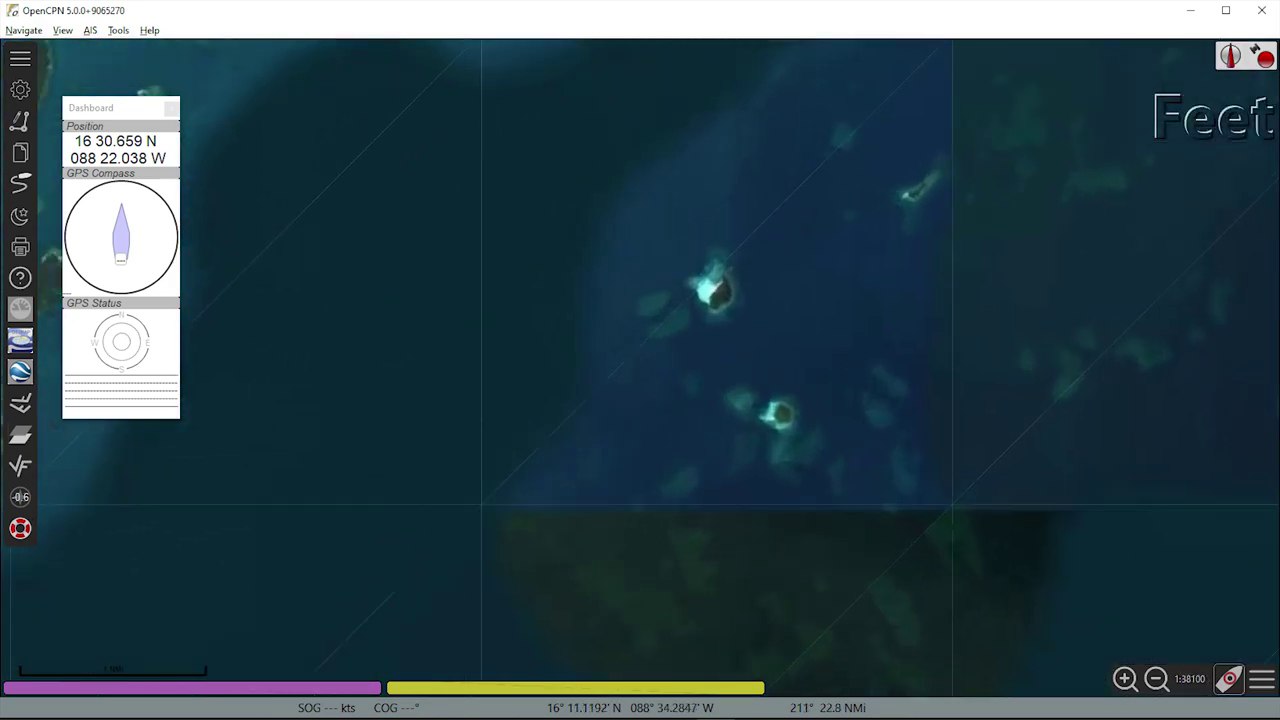
pyautogui.moveTo(720, 366); pyautogui.dragTo(683, 399)
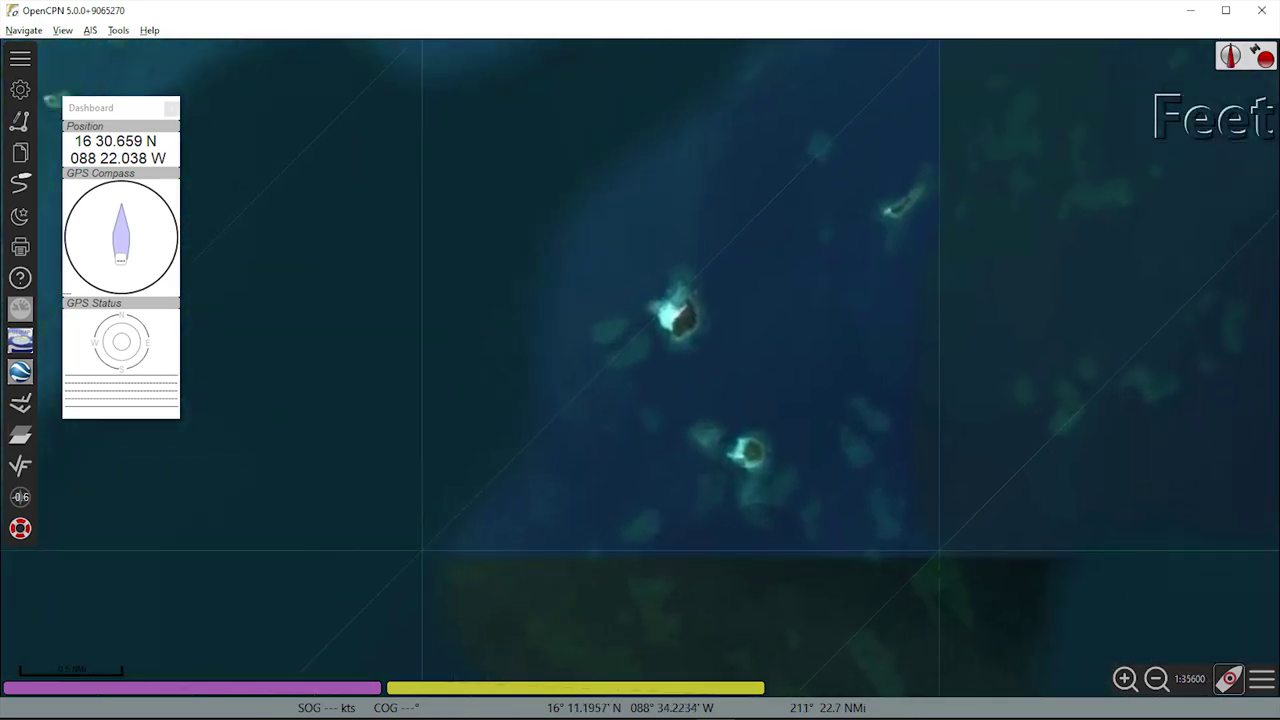
pyautogui.scroll(1, 697, 352)
pyautogui.scroll(3, 657, 287)
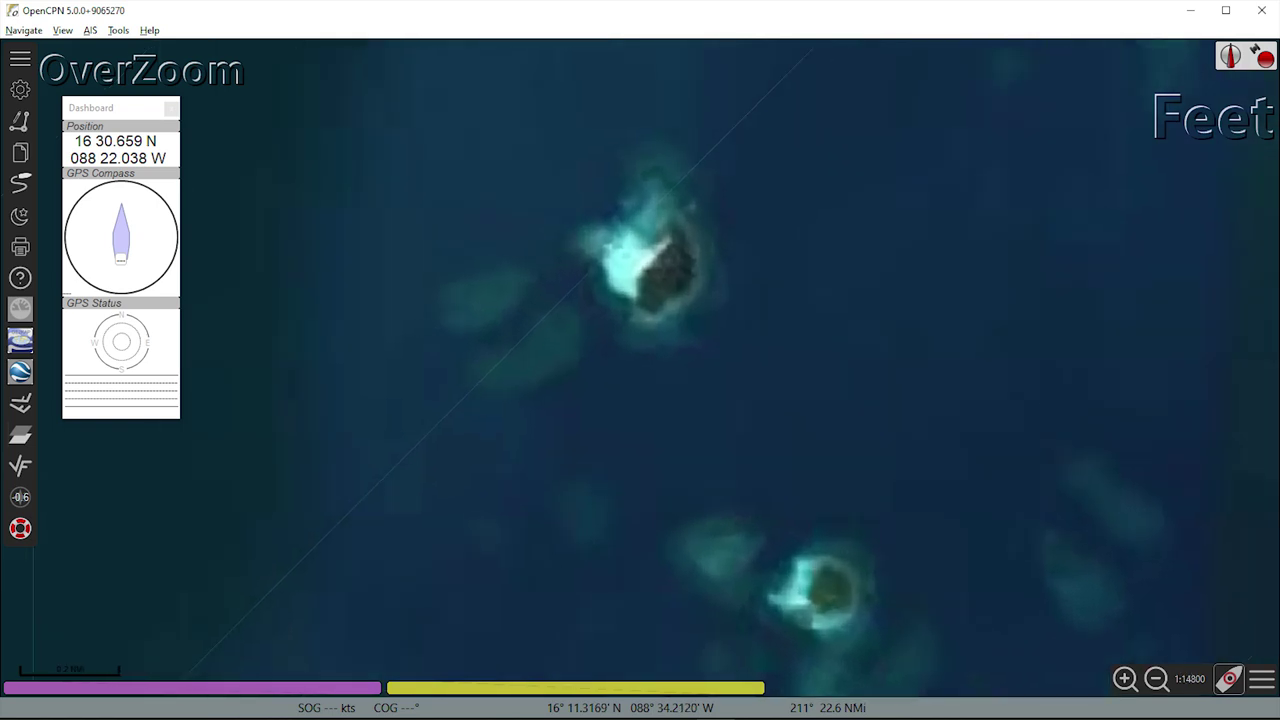
pyautogui.scroll(2, 520, 110)
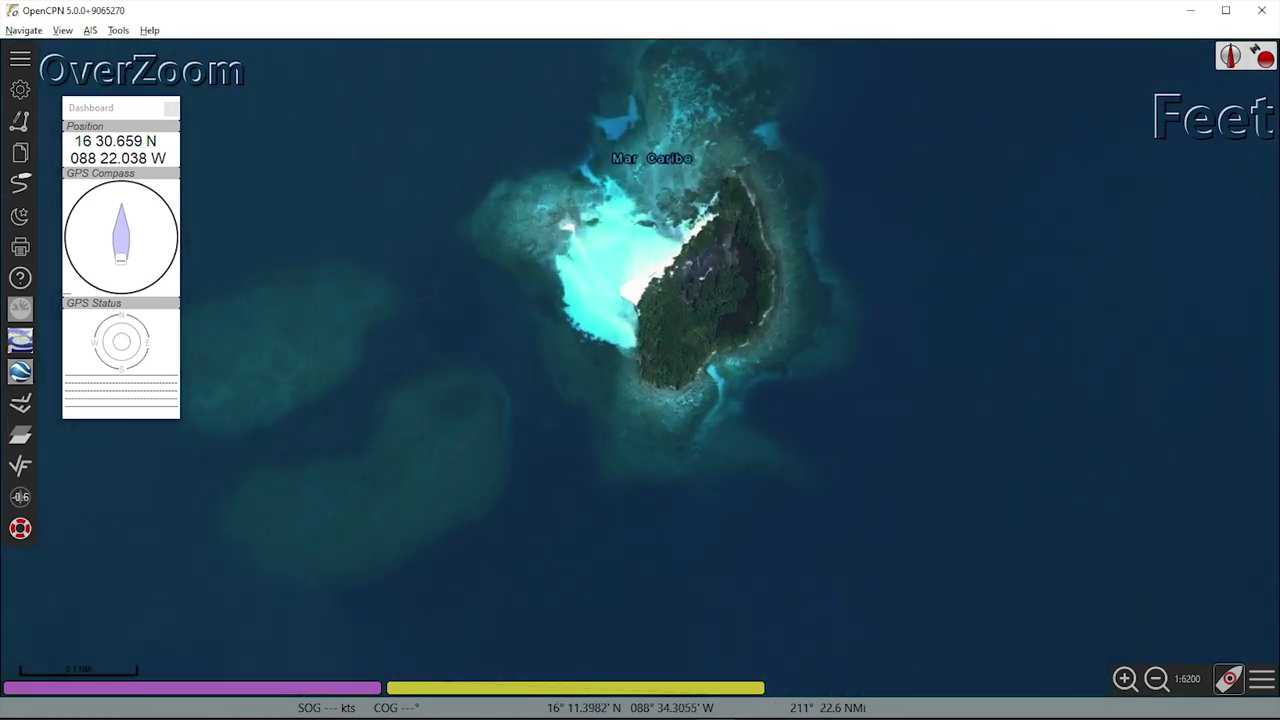
pyautogui.scroll(2, 723, 393)
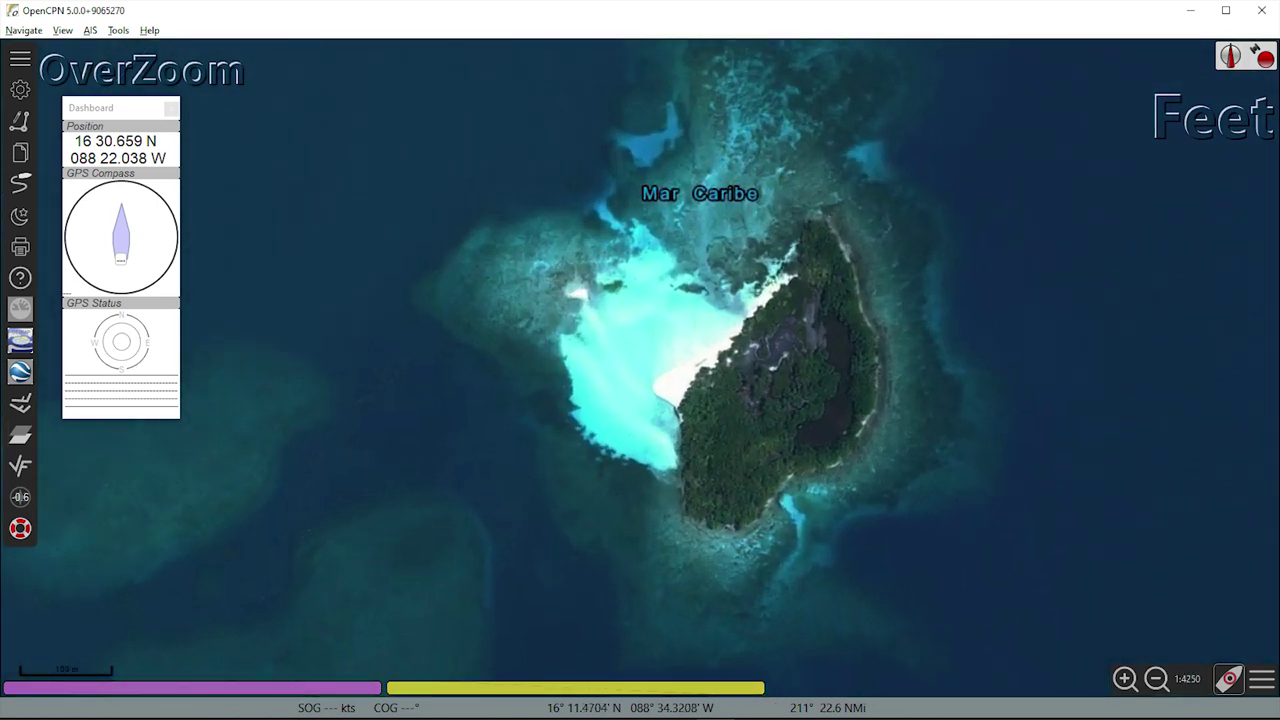
pyautogui.scroll(2, 723, 391)
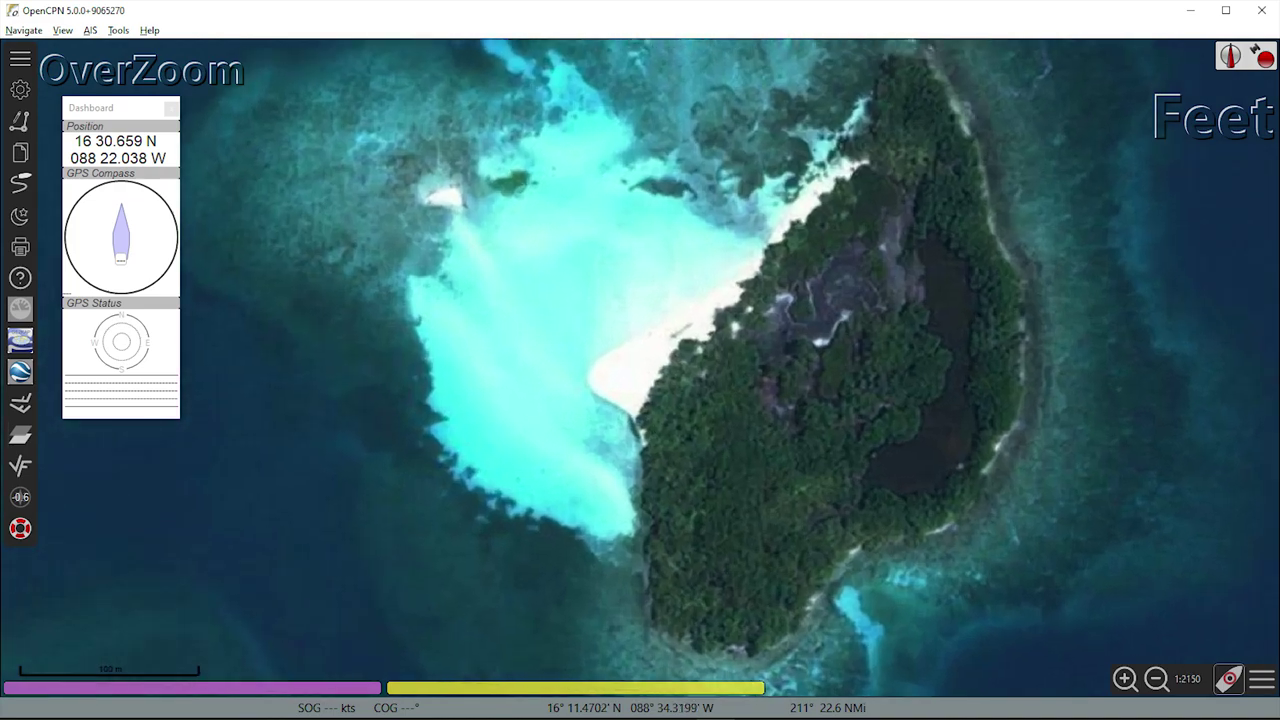
pyautogui.scroll(-4, 723, 395)
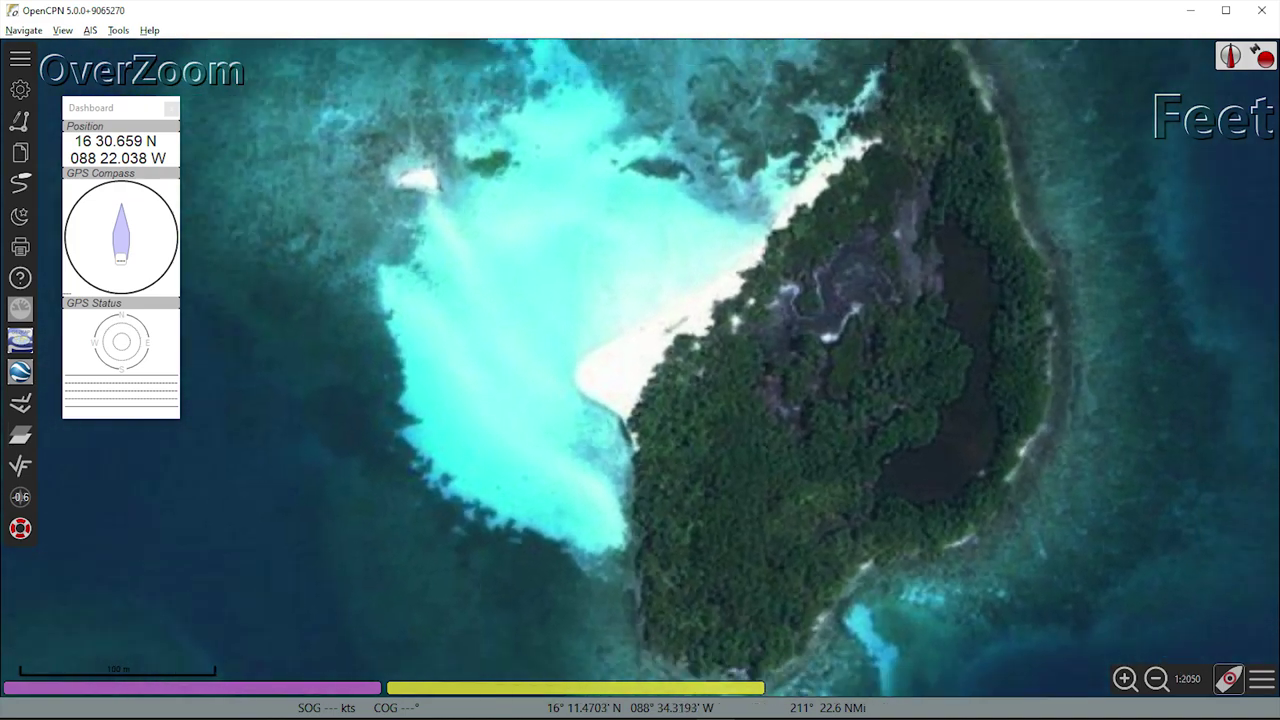